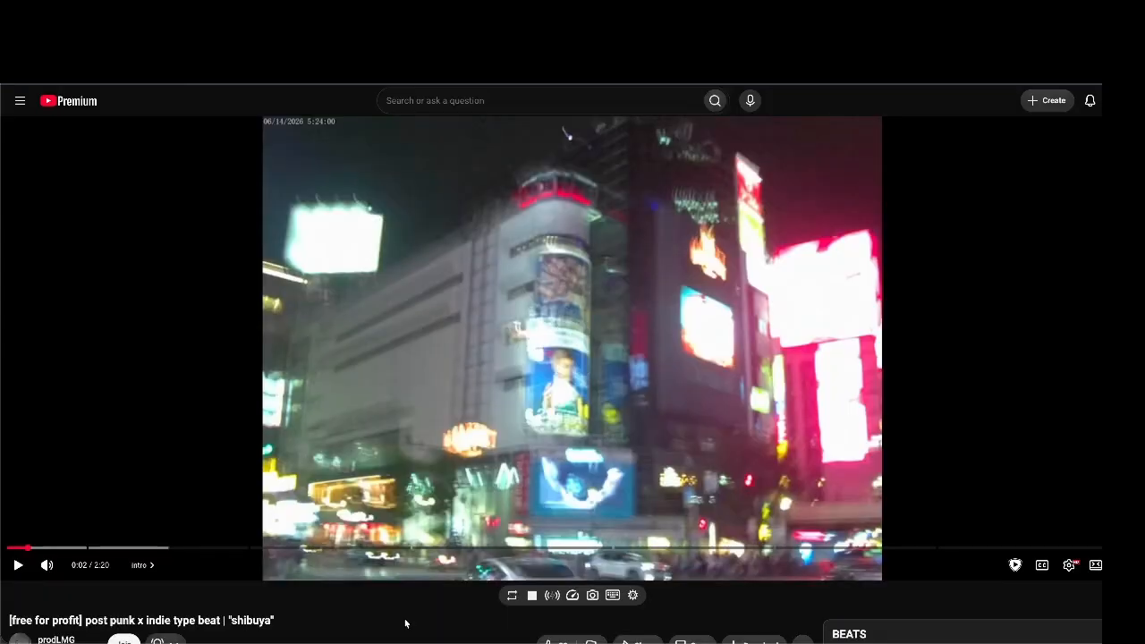
Copy the share link of the 'shibuya' beat video, then close the share dialog
{"action": "scroll", "coordinate": [405, 623], "scroll_direction": "down", "scroll_amount": 1}
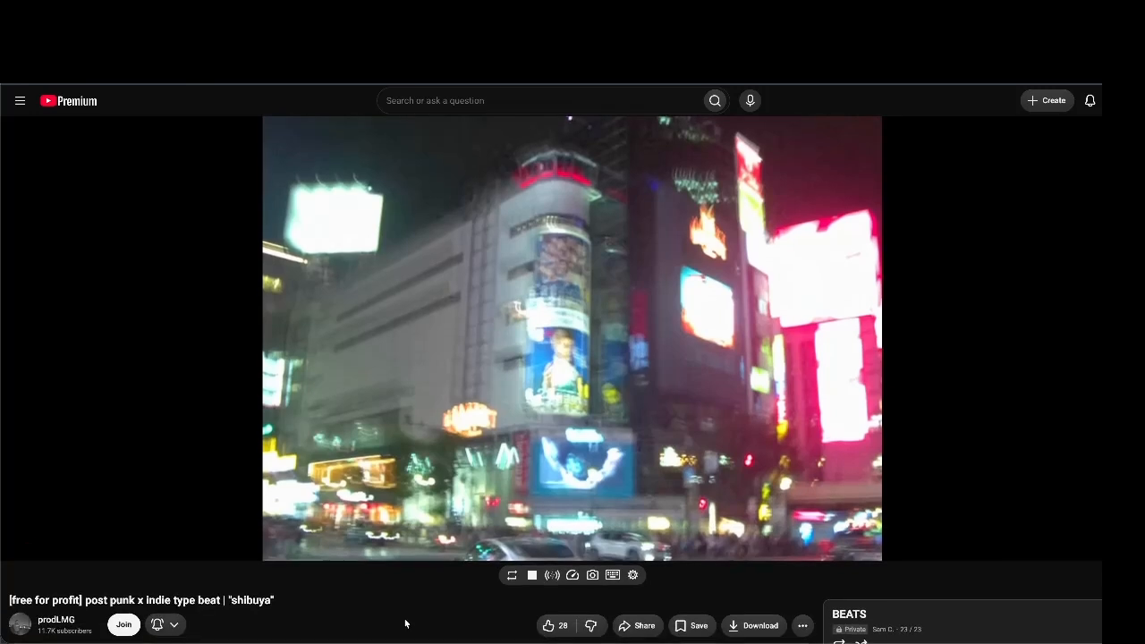
{"action": "left_click", "coordinate": [637, 625]}
{"action": "left_click", "coordinate": [667, 425]}
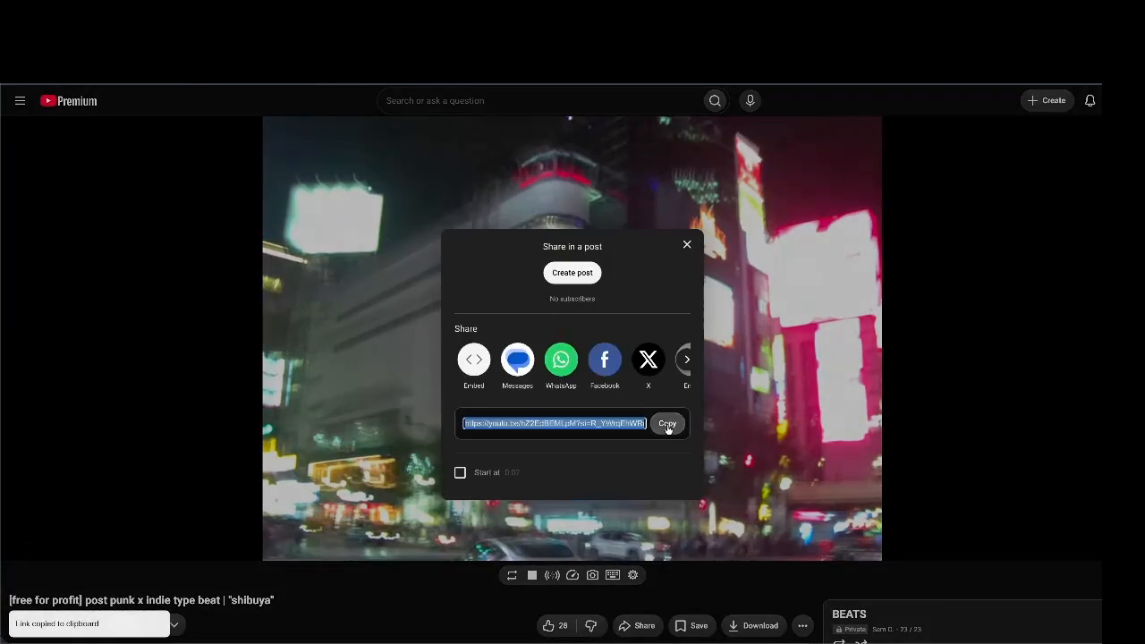
{"action": "left_click", "coordinate": [425, 586]}
{"action": "mouse_move", "coordinate": [672, 636]}
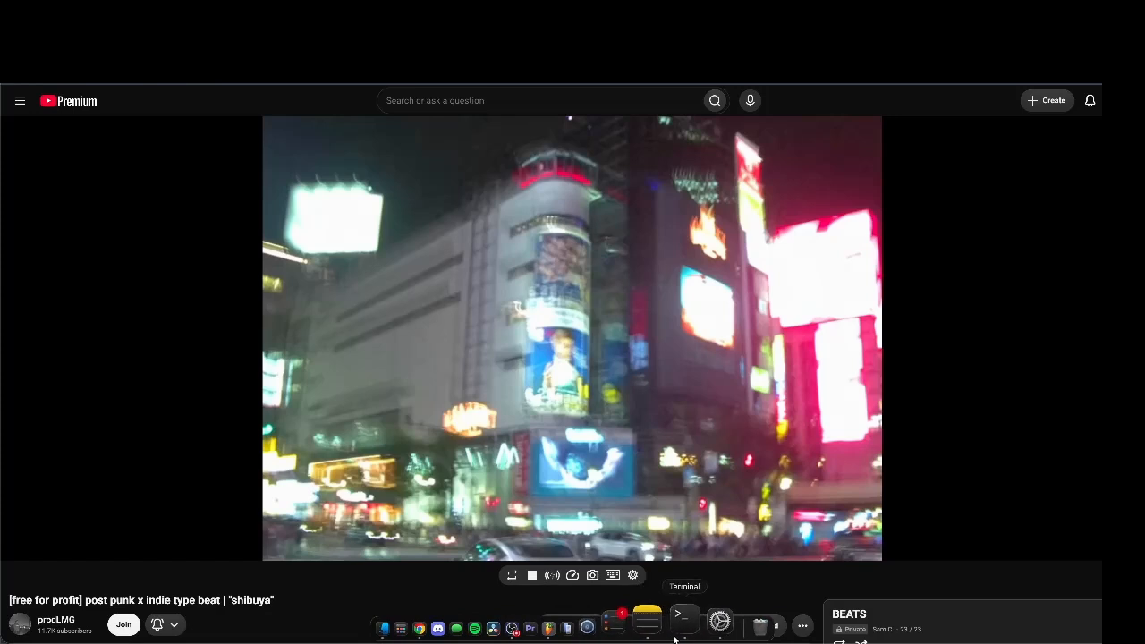
In Terminal, run yt-dlp -t mp3 with the quoted 'shibuya' video link to download the beat
{"action": "left_click", "coordinate": [678, 626]}
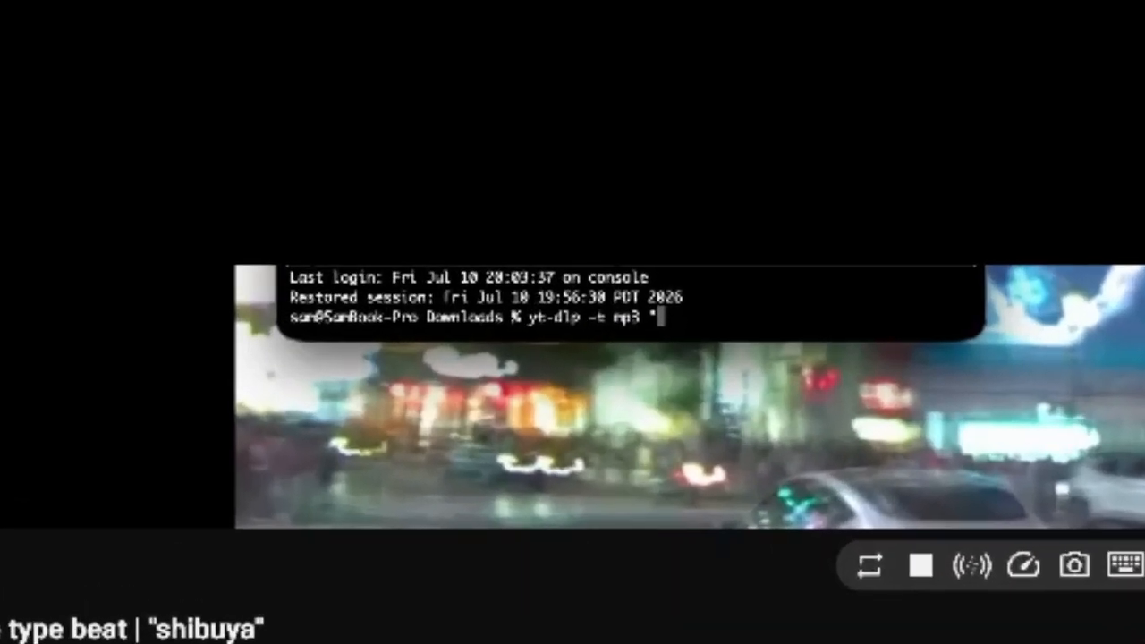
{"action": "key", "text": "super+v"}
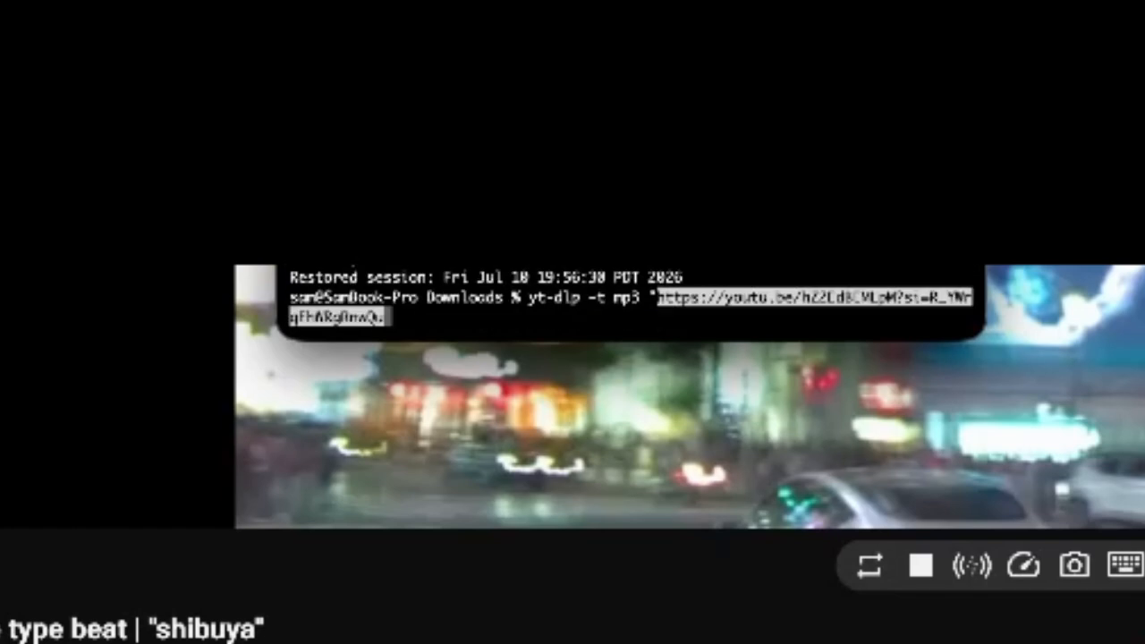
{"action": "type", "text": "\""}
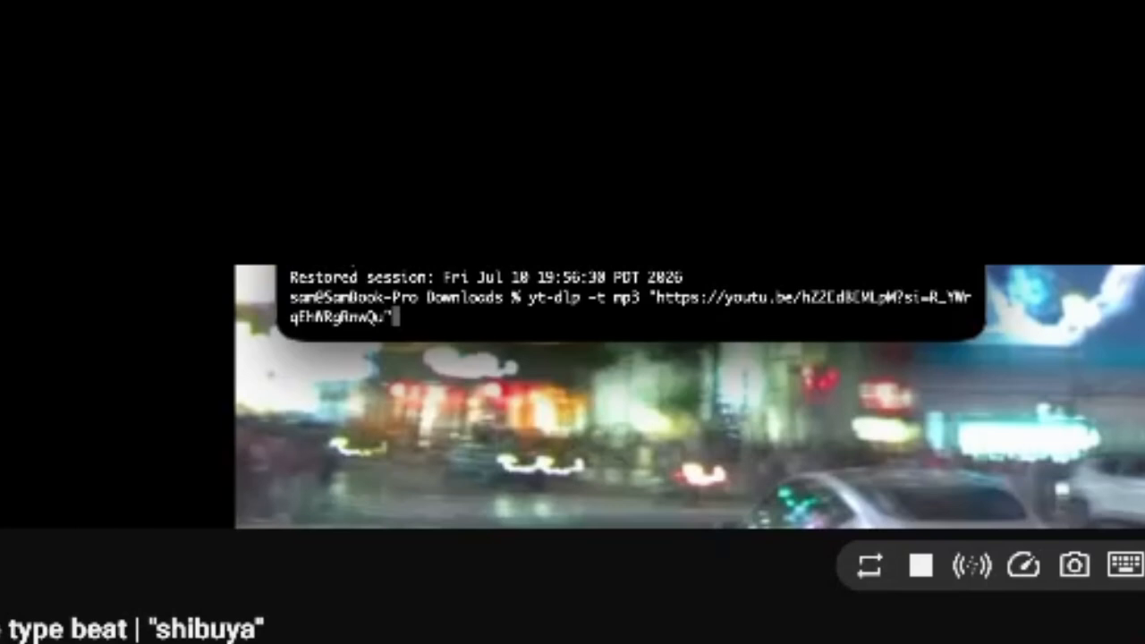
{"action": "key", "text": "Return"}
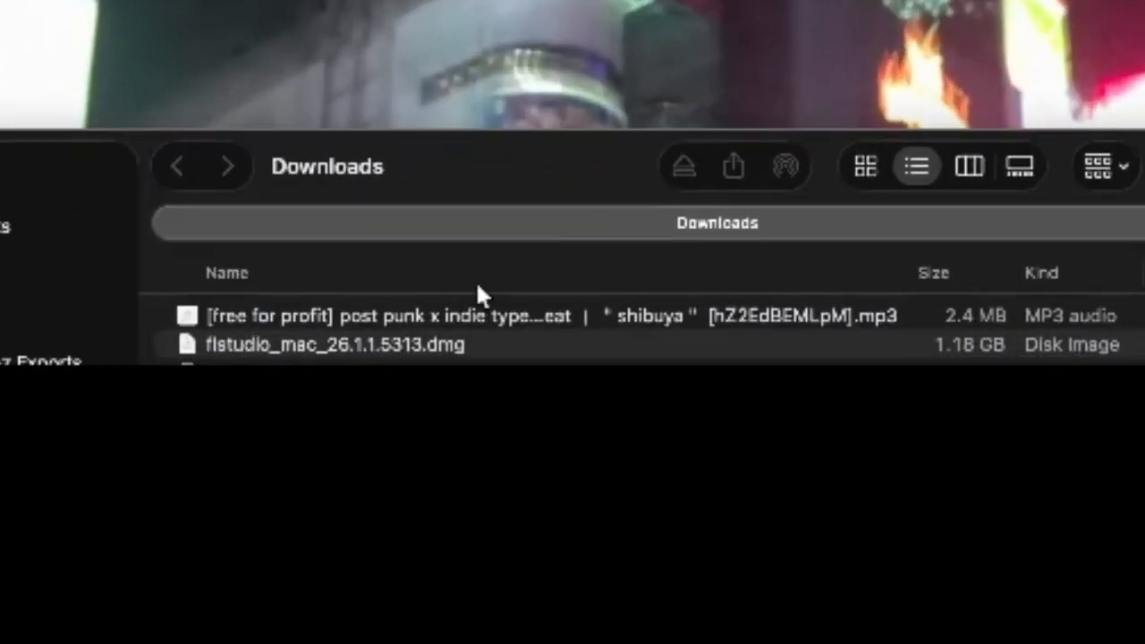
Strip the video id and stray quote characters from the downloaded mp3's file name
{"action": "left_click", "coordinate": [432, 324]}
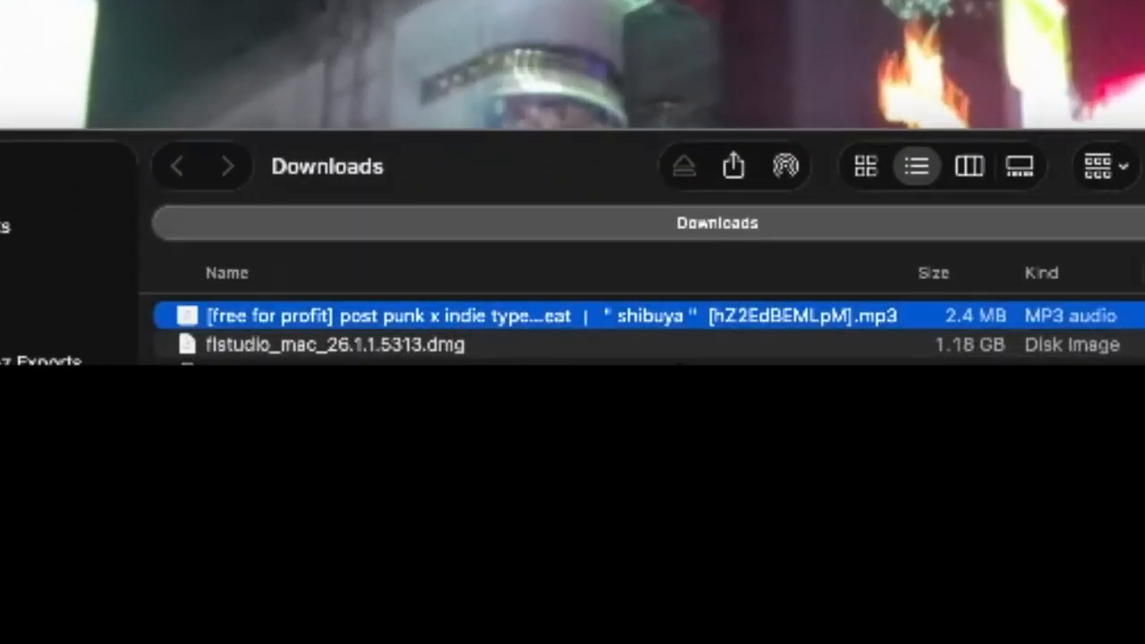
{"action": "key", "text": "Return"}
{"action": "left_click_drag", "start_coordinate": [355, 338], "coordinate": [687, 316]}
{"action": "key", "text": "BackSpace"}
{"action": "left_click", "coordinate": [620, 316]}
{"action": "key", "text": "BackSpace"}
{"action": "key", "text": "BackSpace"}
{"action": "key", "text": "BackSpace"}
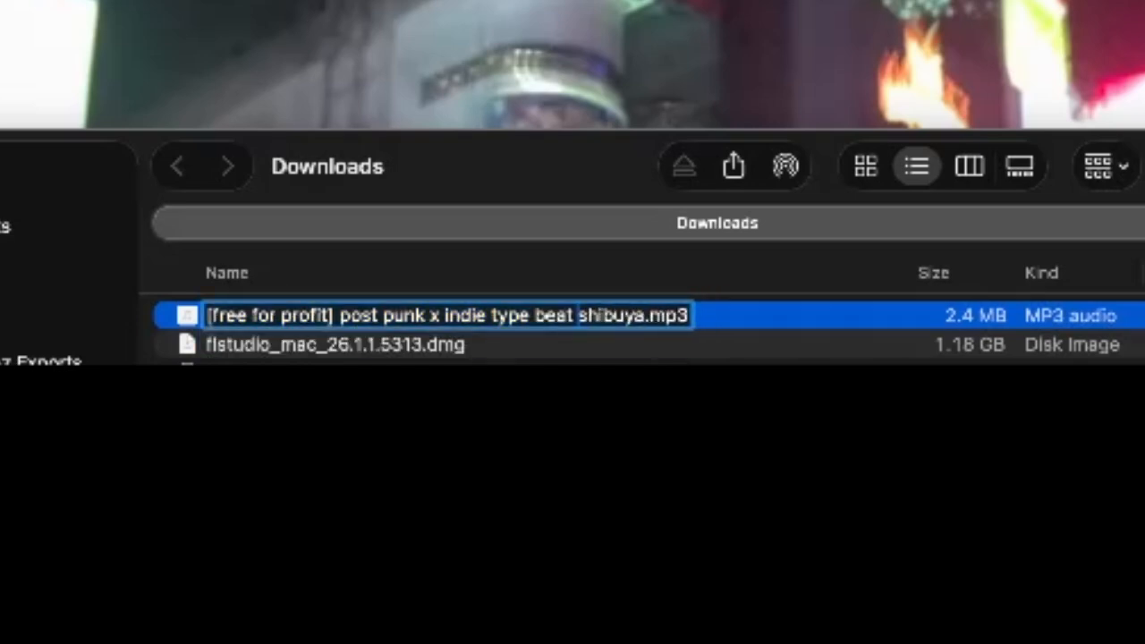
{"action": "key", "text": "Return"}
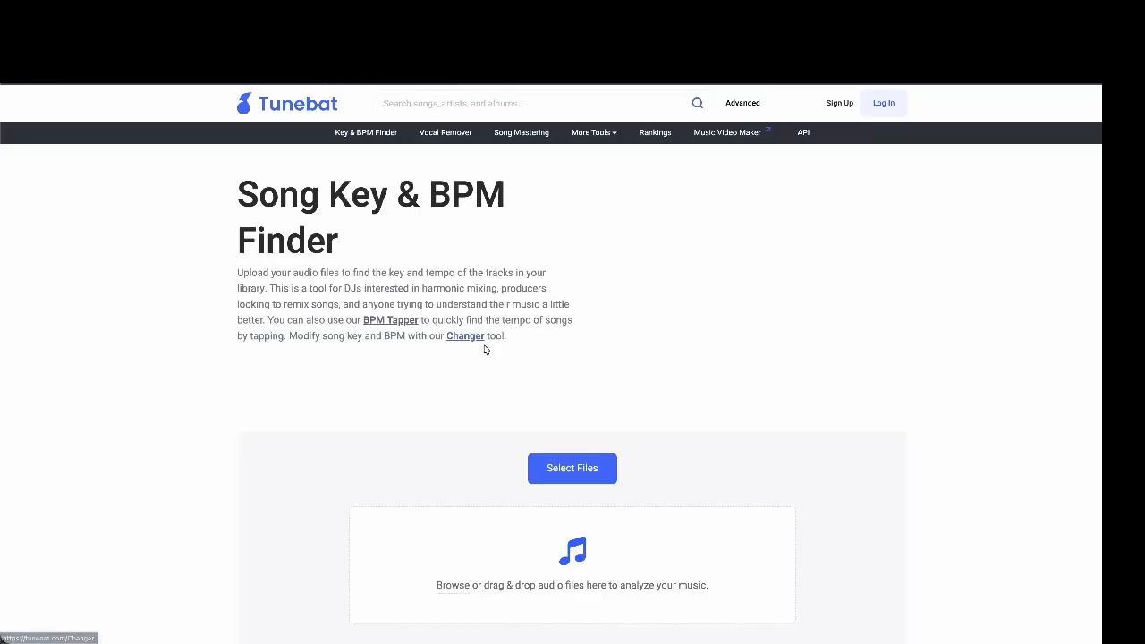
Prefix the mp3's file name with 'C# Major 192'
{"action": "scroll", "coordinate": [485, 350], "scroll_direction": "down", "scroll_amount": 2}
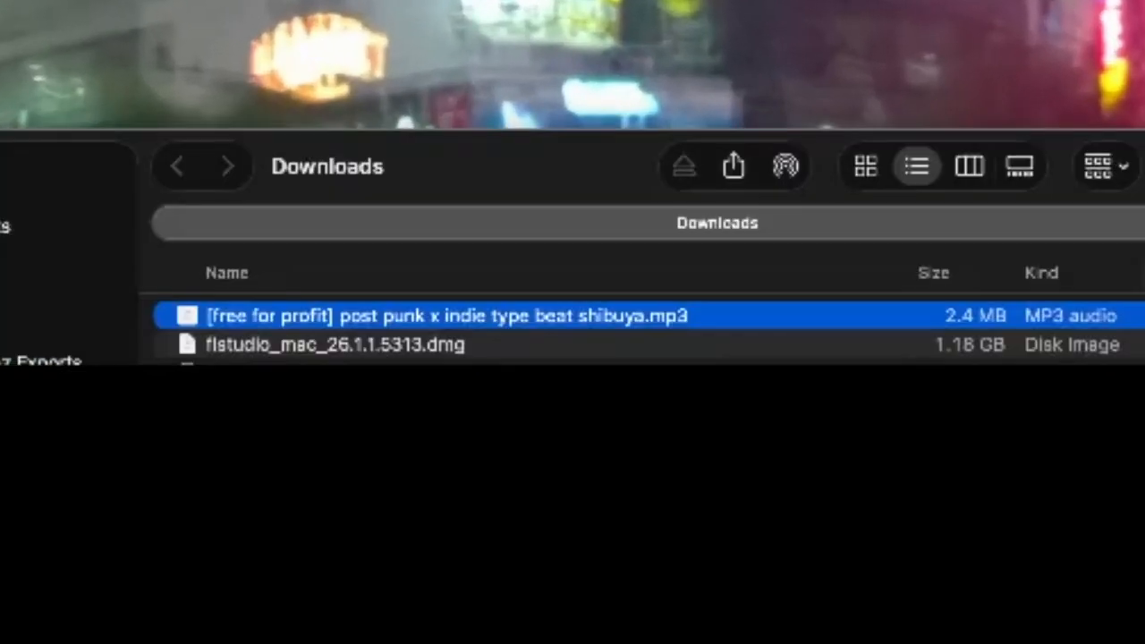
{"action": "key", "text": "Return"}
{"action": "key", "text": "Left"}
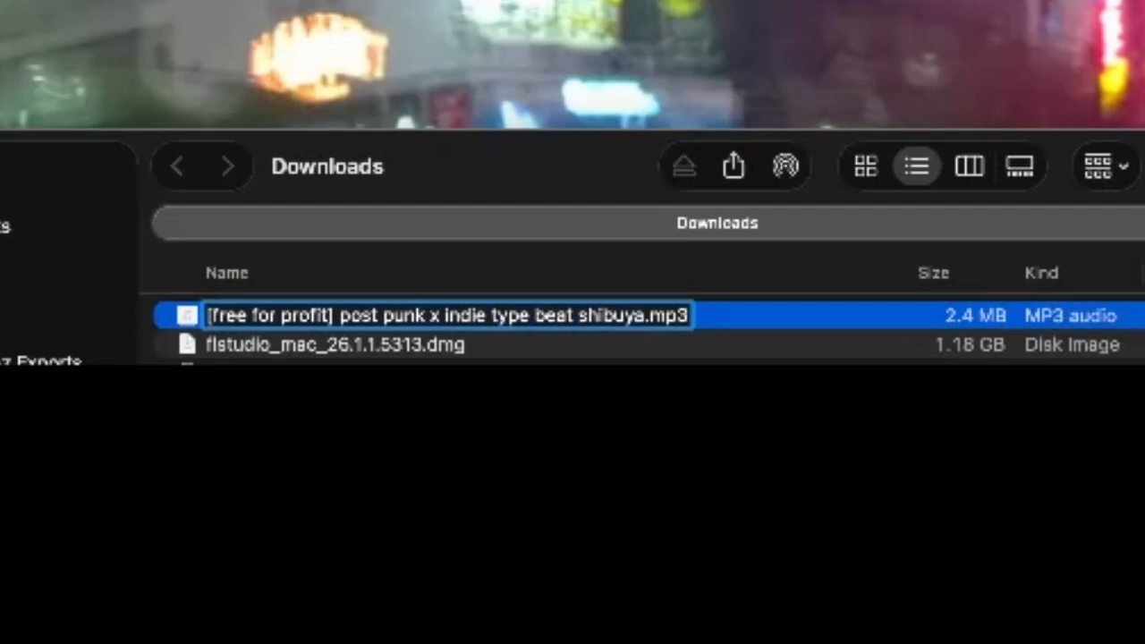
{"action": "type", "text": "C s"}
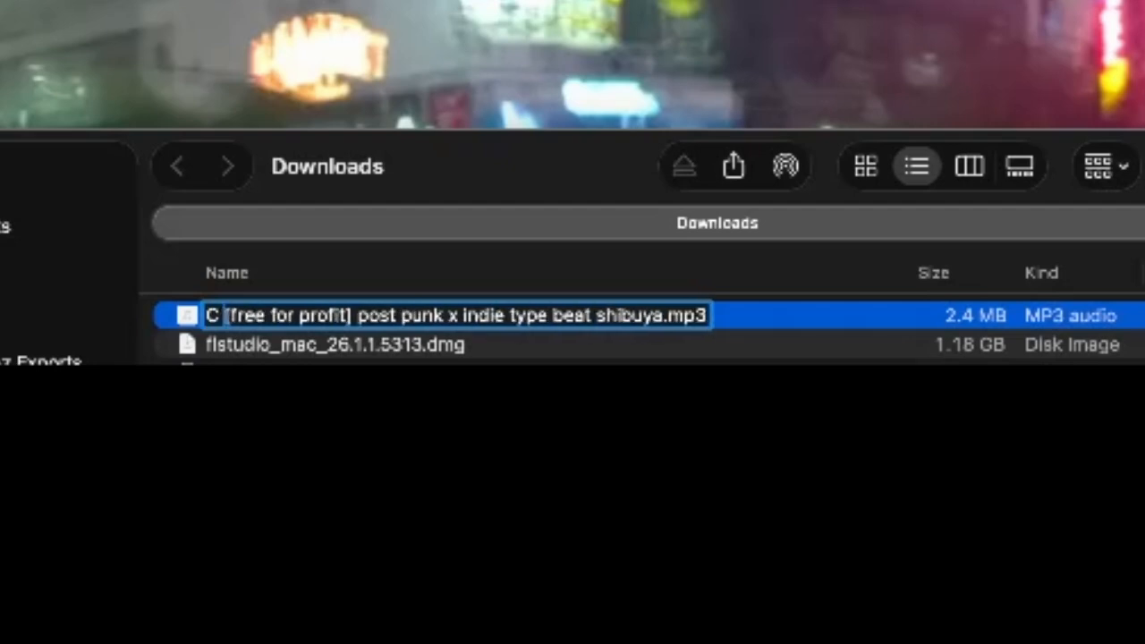
{"action": "key", "text": "BackSpace"}
{"action": "key", "text": "BackSpace"}
{"action": "type", "text": "# M"}
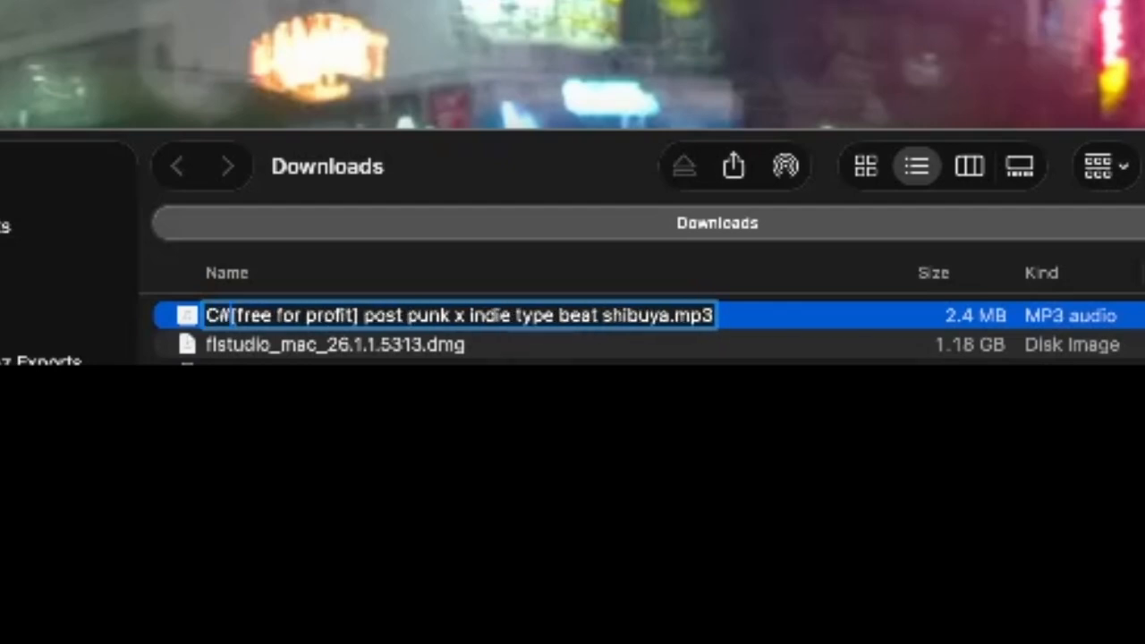
{"action": "type", "text": "ajor"}
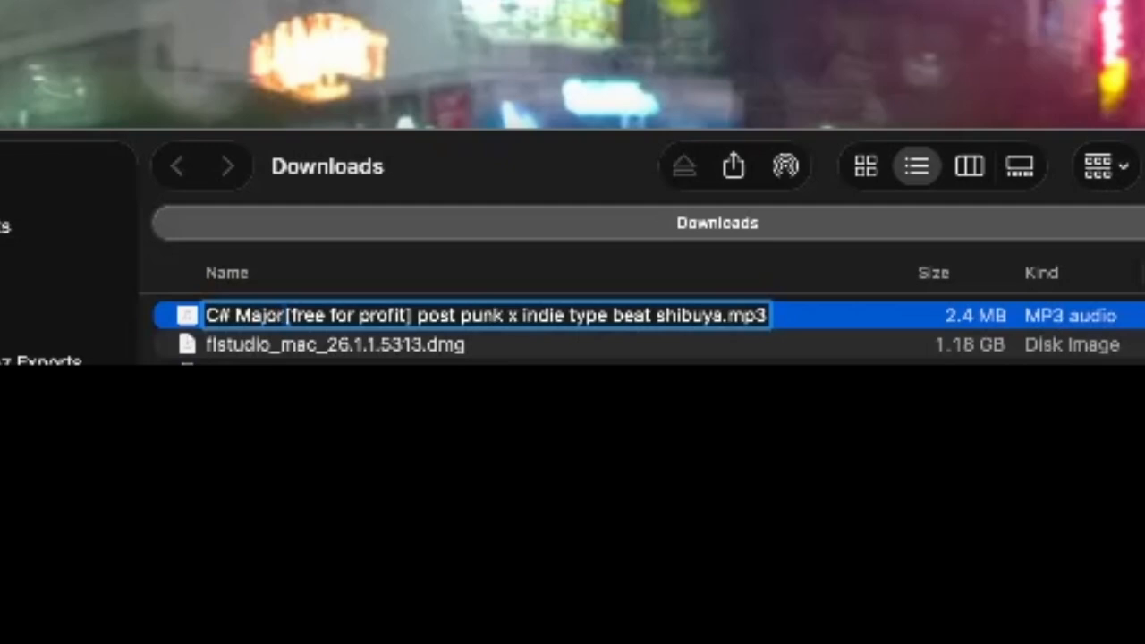
{"action": "type", "text": " 19"}
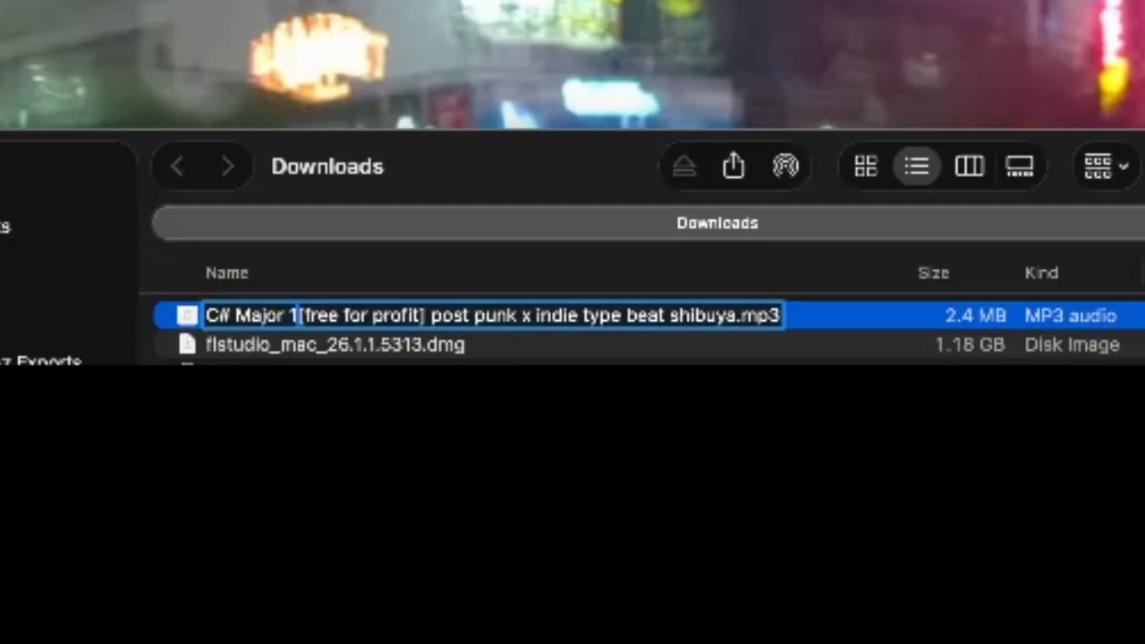
{"action": "type", "text": "2"}
{"action": "key", "text": "Return"}
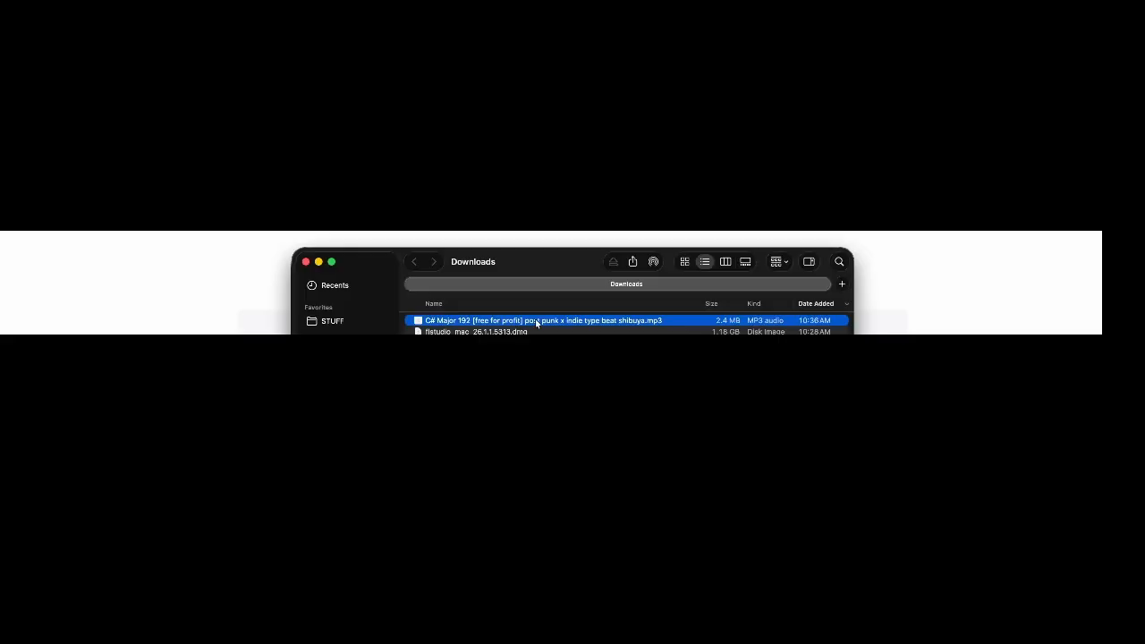
Analyse the renamed mp3 in Tunebat (C♯ major, 3B, 96 BPM), then switch to FL Studio
{"action": "left_click_drag", "start_coordinate": [537, 324], "coordinate": [453, 422]}
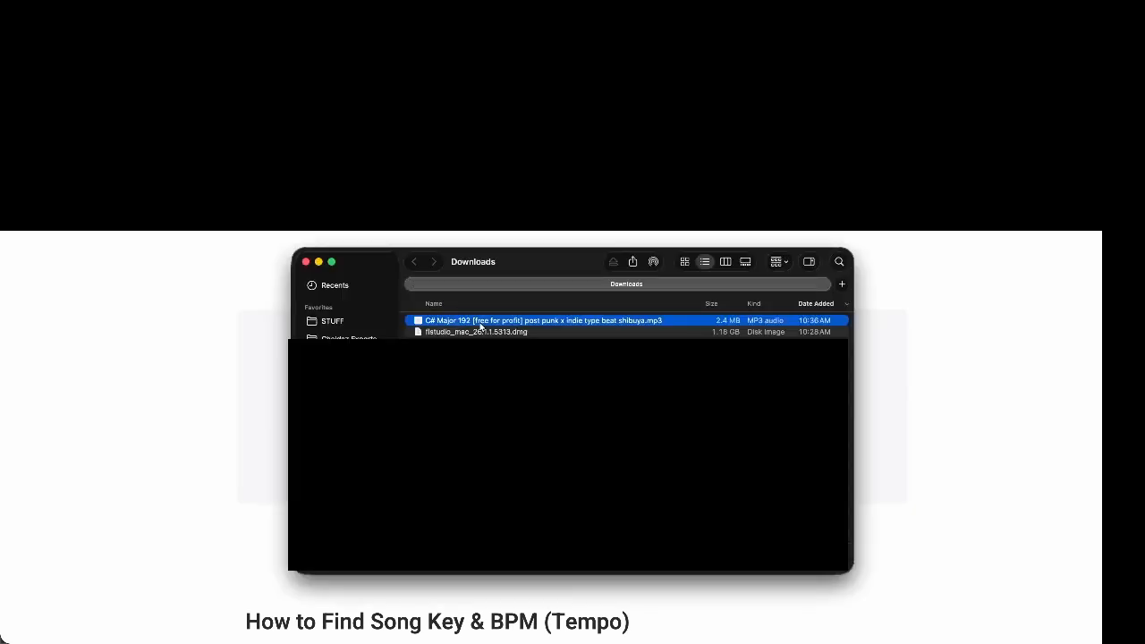
{"action": "key", "text": "super+w"}
{"action": "key", "text": "super+Tab"}
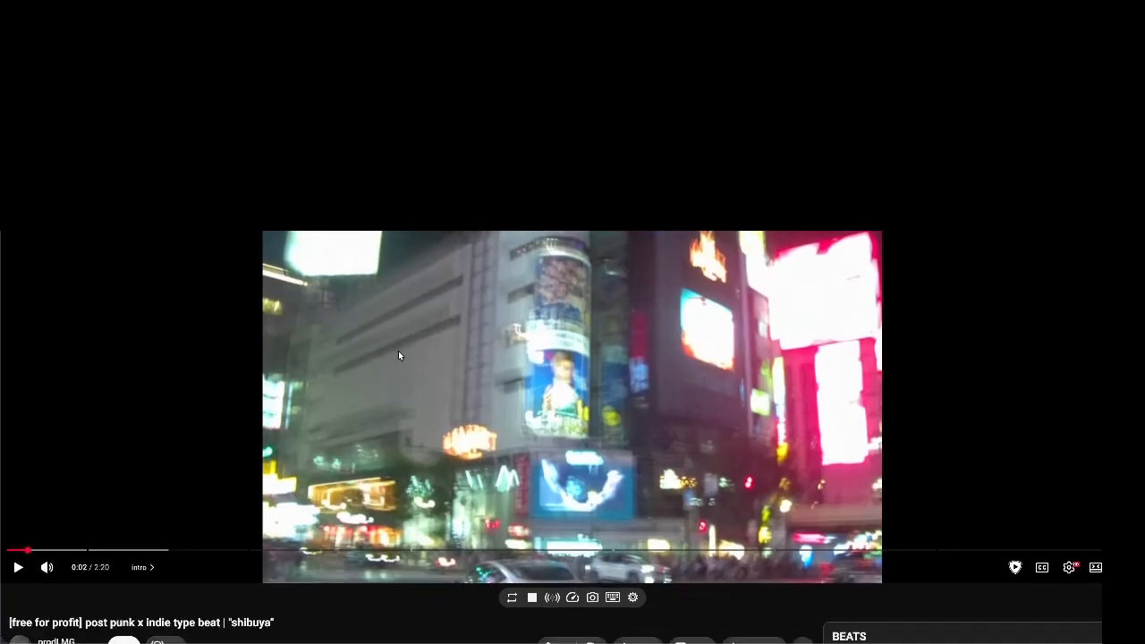
{"action": "key", "text": "super+Tab"}
{"action": "key", "text": "super+Tab"}
{"action": "key", "text": "super+Tab"}
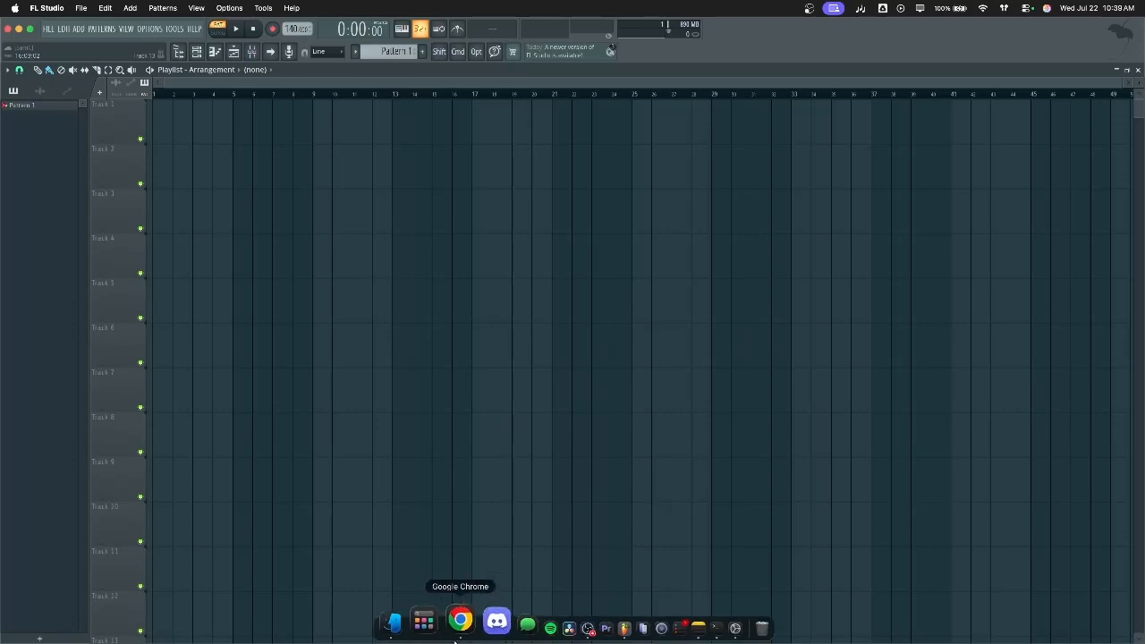
Drop the beat mp3 onto Track 1, set the tempo to 192, and move the clip to bar 9
{"action": "left_click", "coordinate": [421, 619]}
{"action": "left_click_drag", "start_coordinate": [570, 320], "coordinate": [224, 123]}
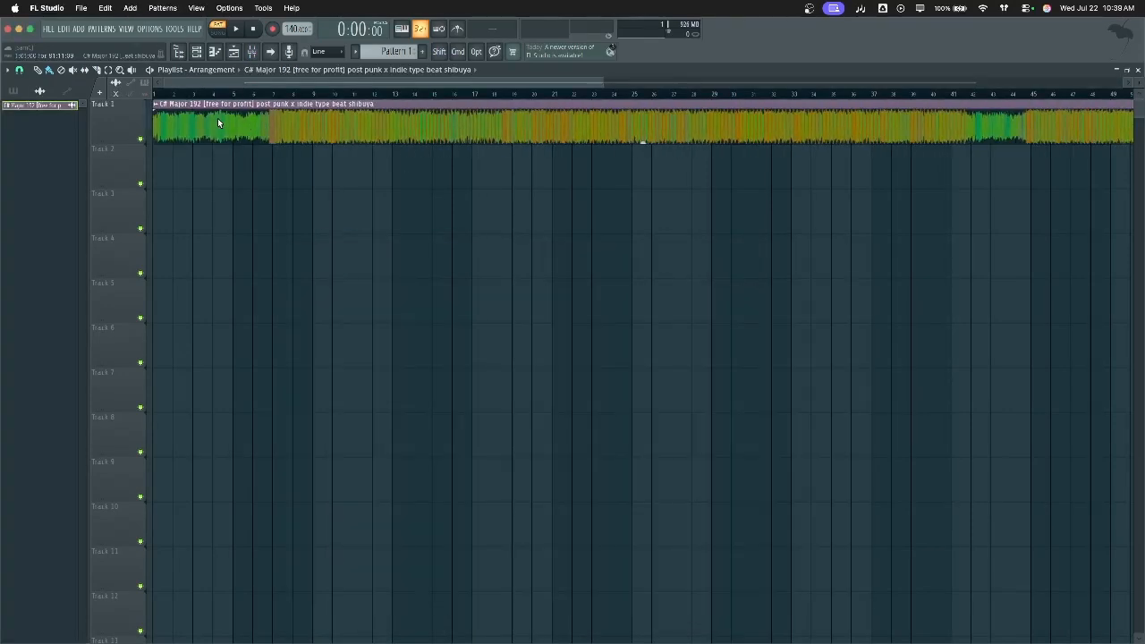
{"action": "right_click", "coordinate": [300, 31]}
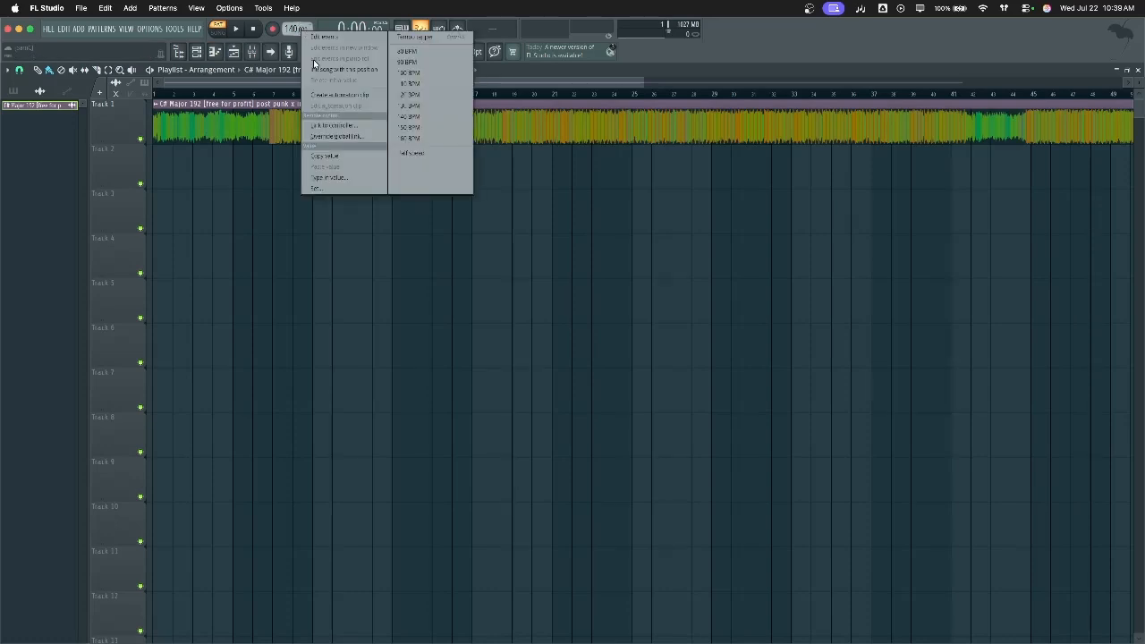
{"action": "left_click", "coordinate": [359, 178]}
{"action": "type", "text": "192"}
{"action": "key", "text": "Return"}
{"action": "left_click_drag", "start_coordinate": [326, 121], "coordinate": [490, 121]}
{"action": "left_click", "coordinate": [309, 95]}
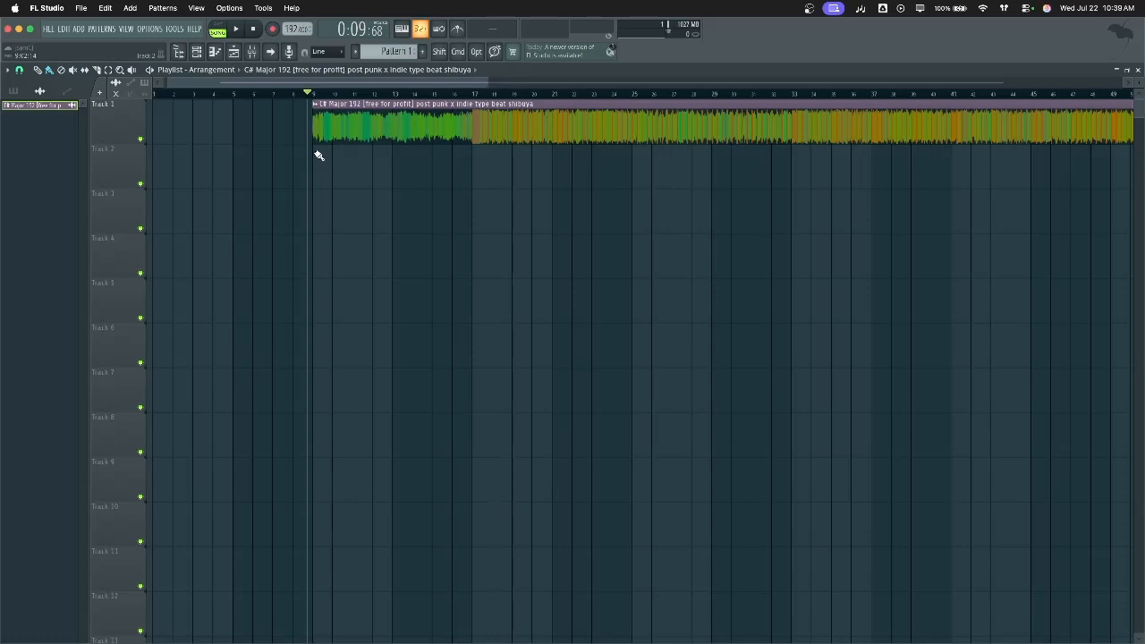
Zoom the playlist and fine-tune the beat clip's position, undoing an overshot move
{"action": "scroll", "coordinate": [319, 155], "scroll_direction": "up", "scroll_amount": 10}
{"action": "left_click_drag", "start_coordinate": [317, 130], "coordinate": [306, 128]}
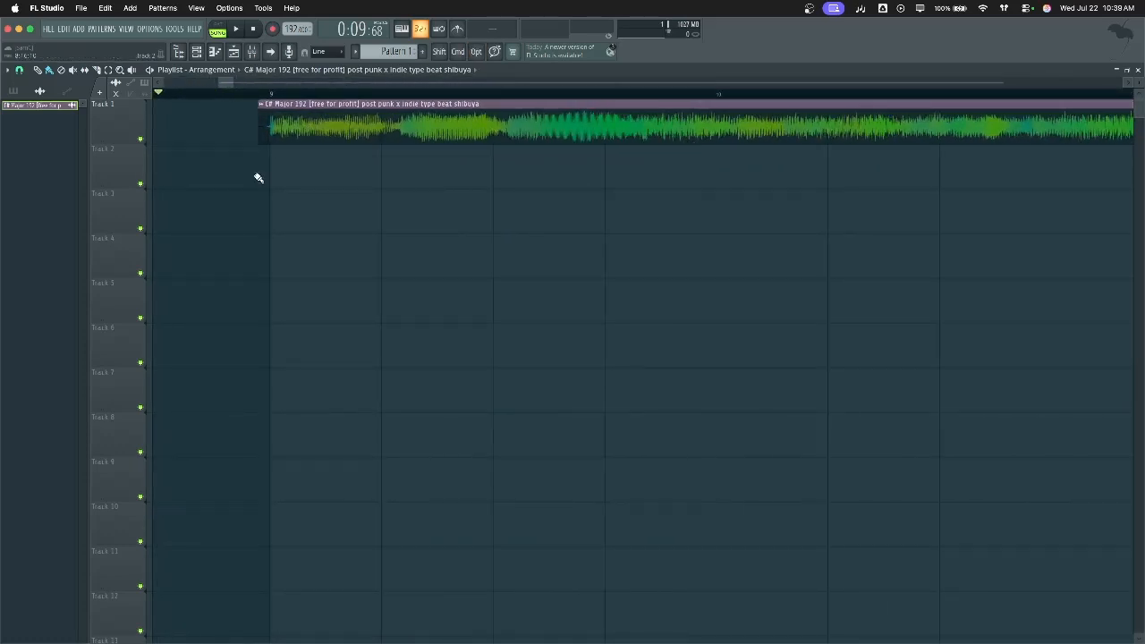
{"action": "scroll", "coordinate": [258, 177], "scroll_direction": "down", "scroll_amount": 10}
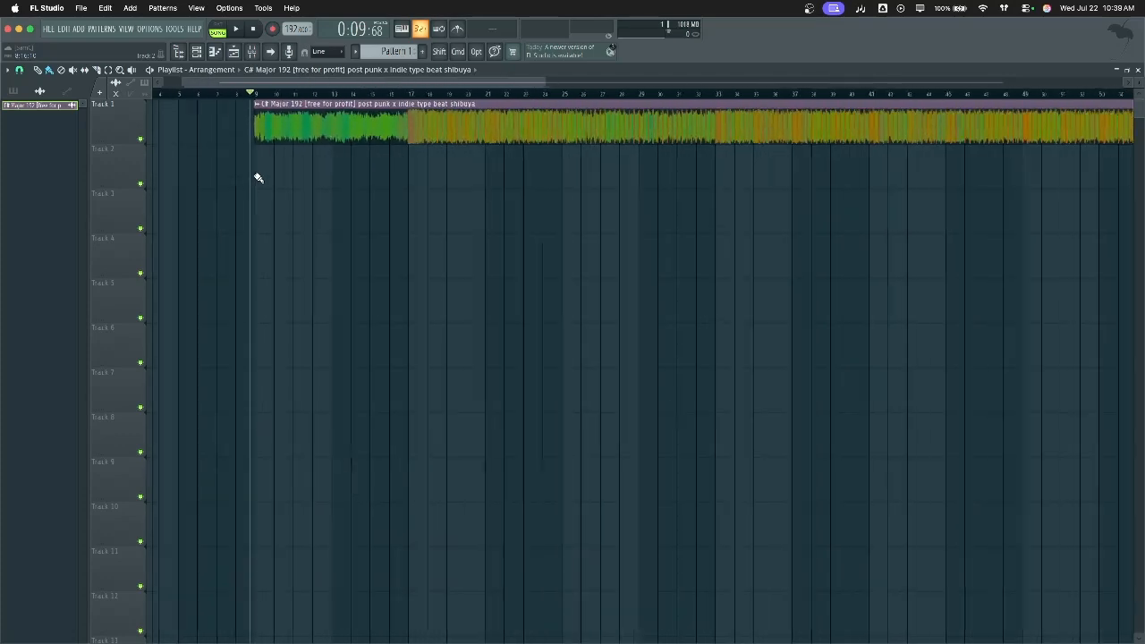
{"action": "scroll", "coordinate": [252, 156], "scroll_direction": "up", "scroll_amount": 10}
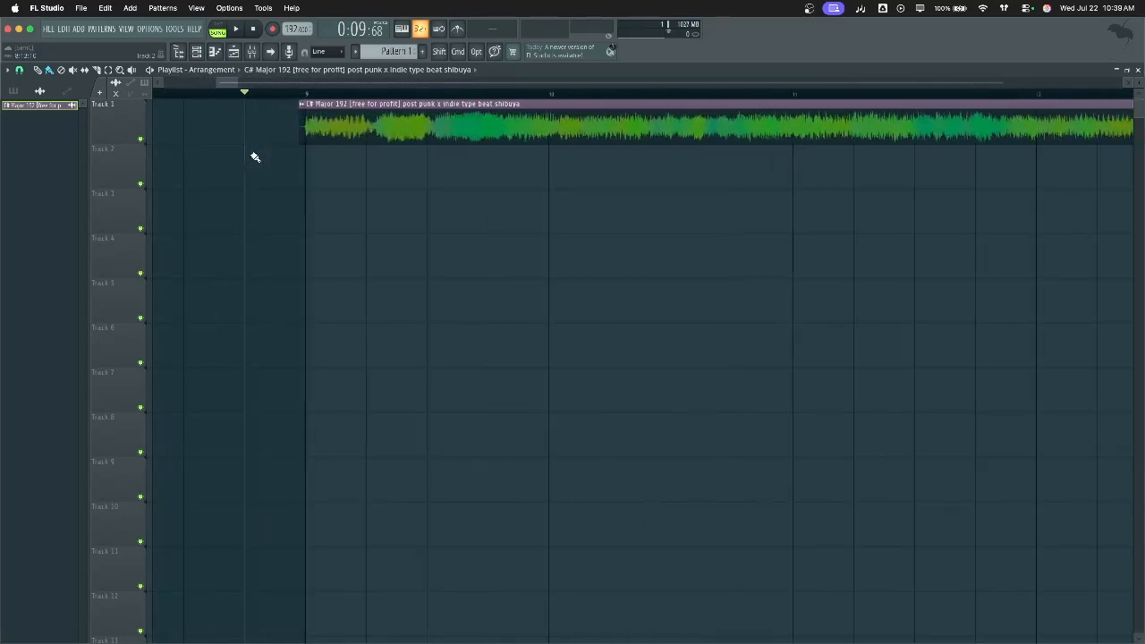
{"action": "scroll", "coordinate": [336, 161], "scroll_direction": "up", "scroll_amount": 4}
{"action": "key", "text": "alt"}
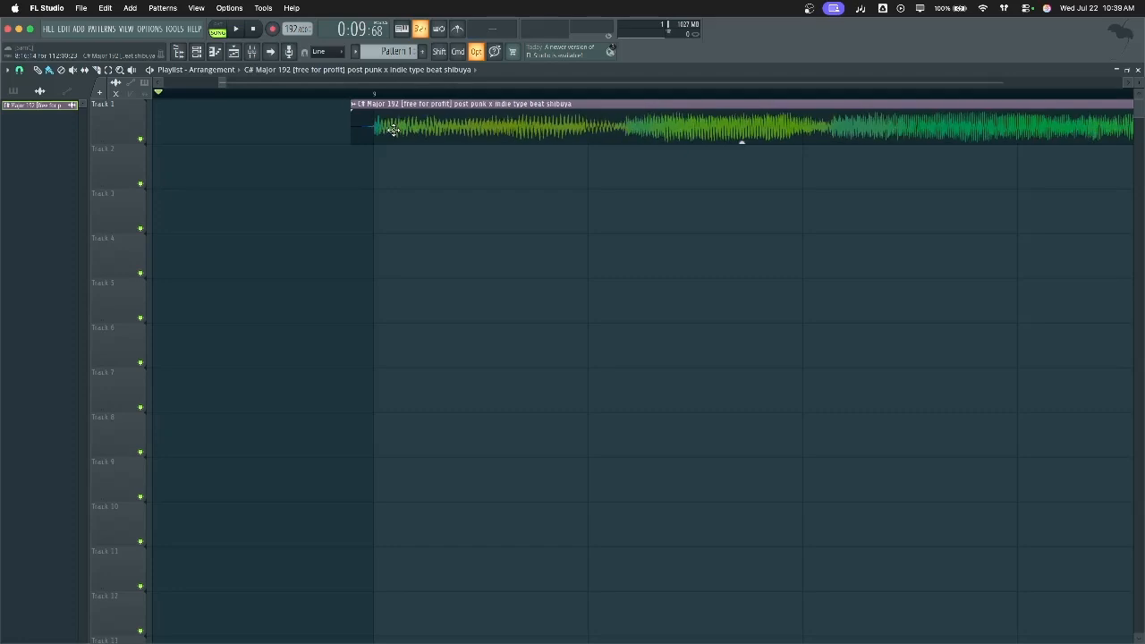
{"action": "scroll", "coordinate": [379, 162], "scroll_direction": "down", "scroll_amount": 3}
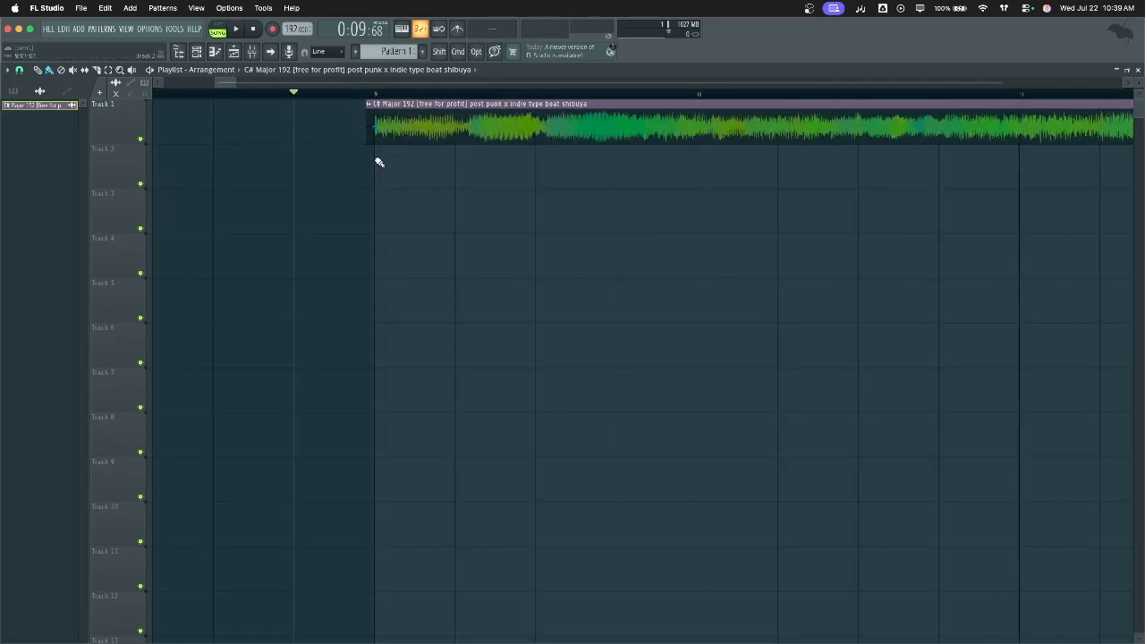
{"action": "scroll", "coordinate": [379, 162], "scroll_direction": "down", "scroll_amount": 5}
{"action": "scroll", "coordinate": [379, 162], "scroll_direction": "down", "scroll_amount": 2}
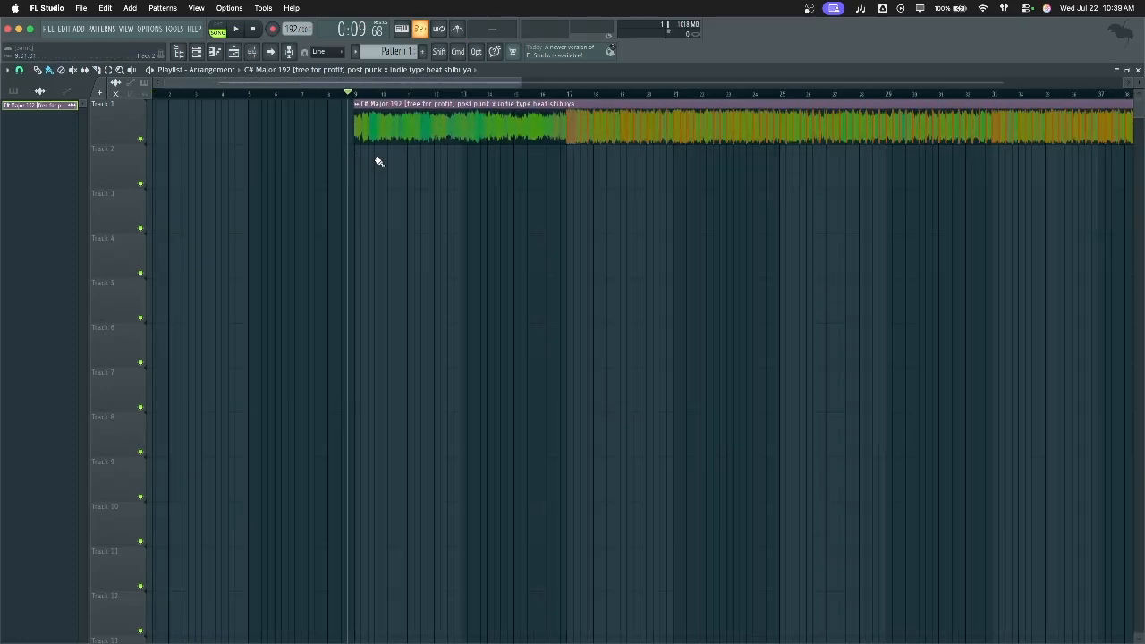
{"action": "scroll", "coordinate": [179, 122], "scroll_direction": "down", "scroll_amount": 3}
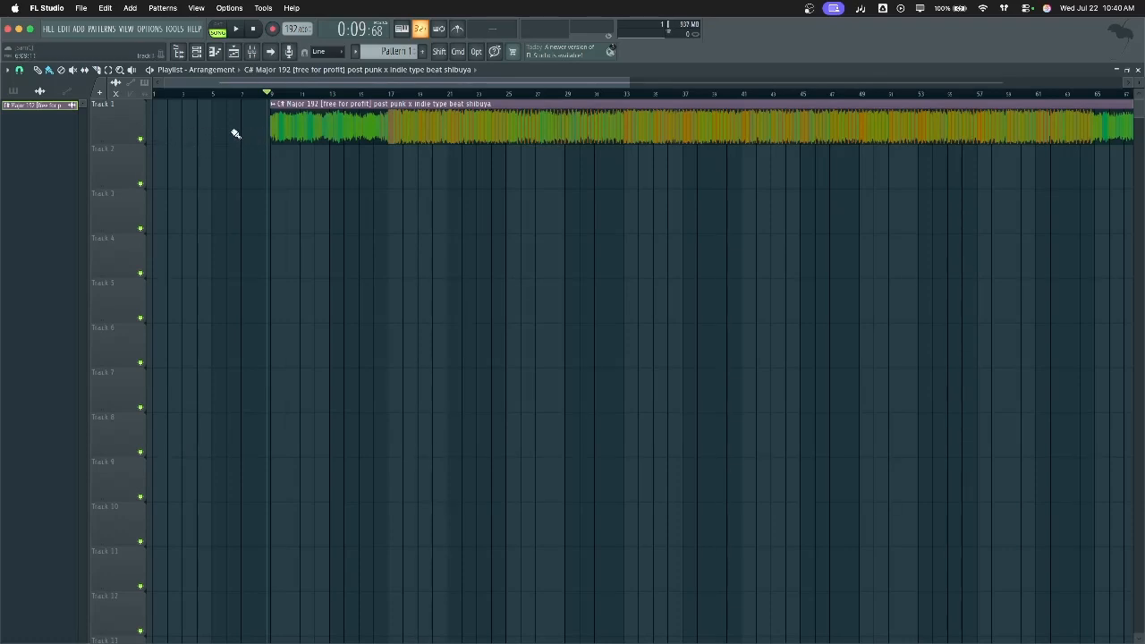
{"action": "left_click_drag", "start_coordinate": [287, 136], "coordinate": [413, 136]}
{"action": "key", "text": "super+z"}
Place the playhead on the bar just before the beat clip and show the mixer
{"action": "scroll", "coordinate": [266, 153], "scroll_direction": "up", "scroll_amount": 5}
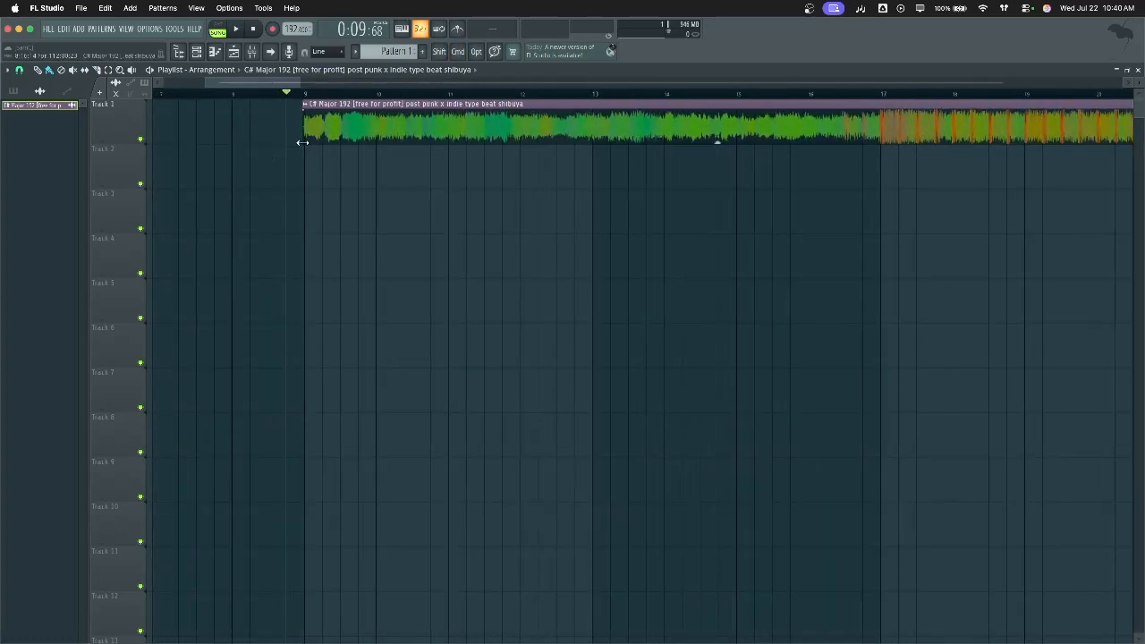
{"action": "scroll", "coordinate": [306, 145], "scroll_direction": "up", "scroll_amount": 3}
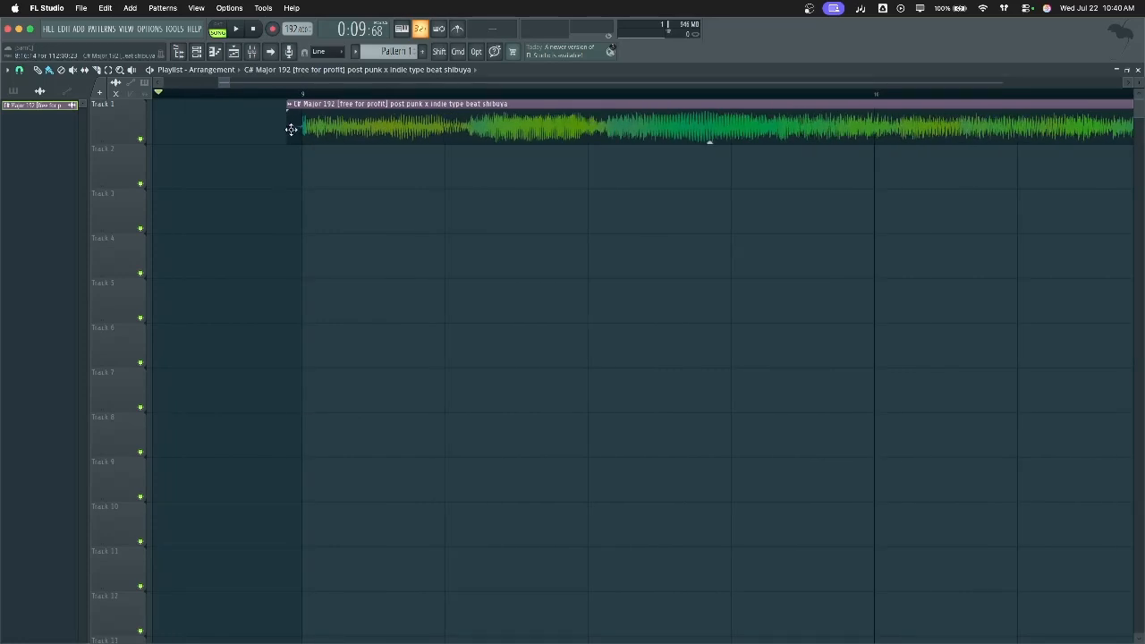
{"action": "scroll", "coordinate": [287, 149], "scroll_direction": "down", "scroll_amount": 2}
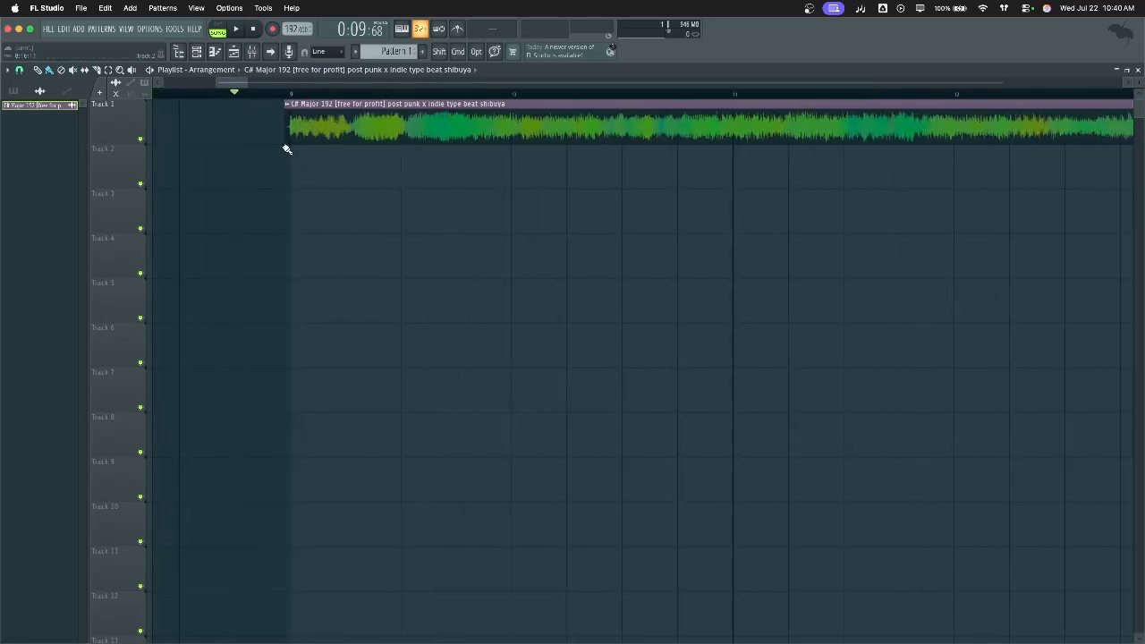
{"action": "scroll", "coordinate": [287, 149], "scroll_direction": "down", "scroll_amount": 2}
{"action": "scroll", "coordinate": [265, 101], "scroll_direction": "up", "scroll_amount": 4}
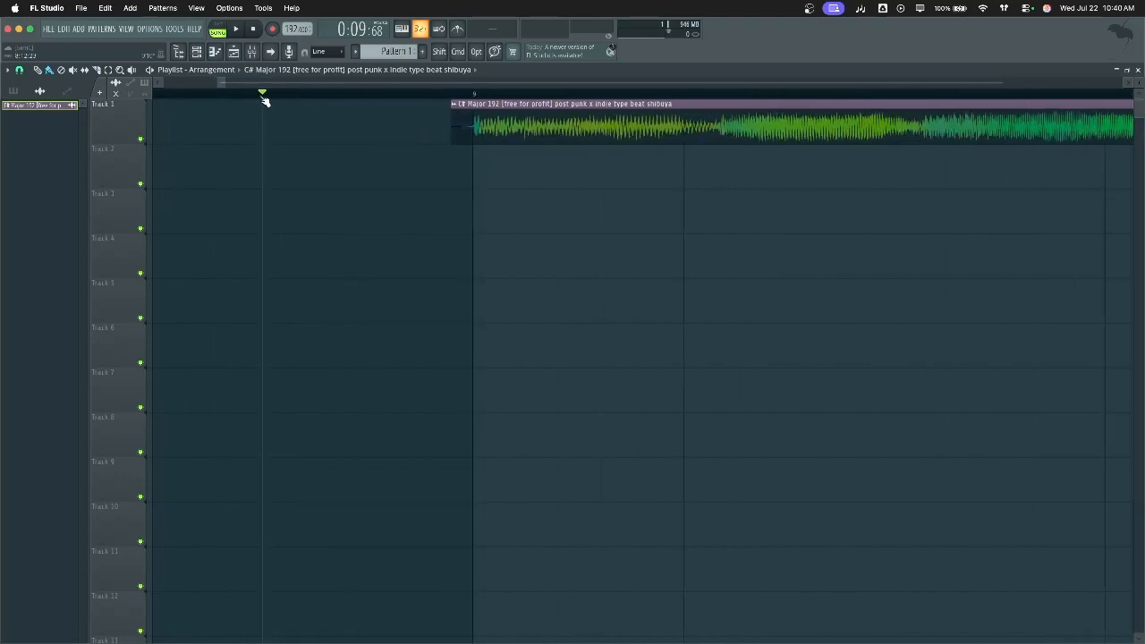
{"action": "left_click", "coordinate": [323, 93]}
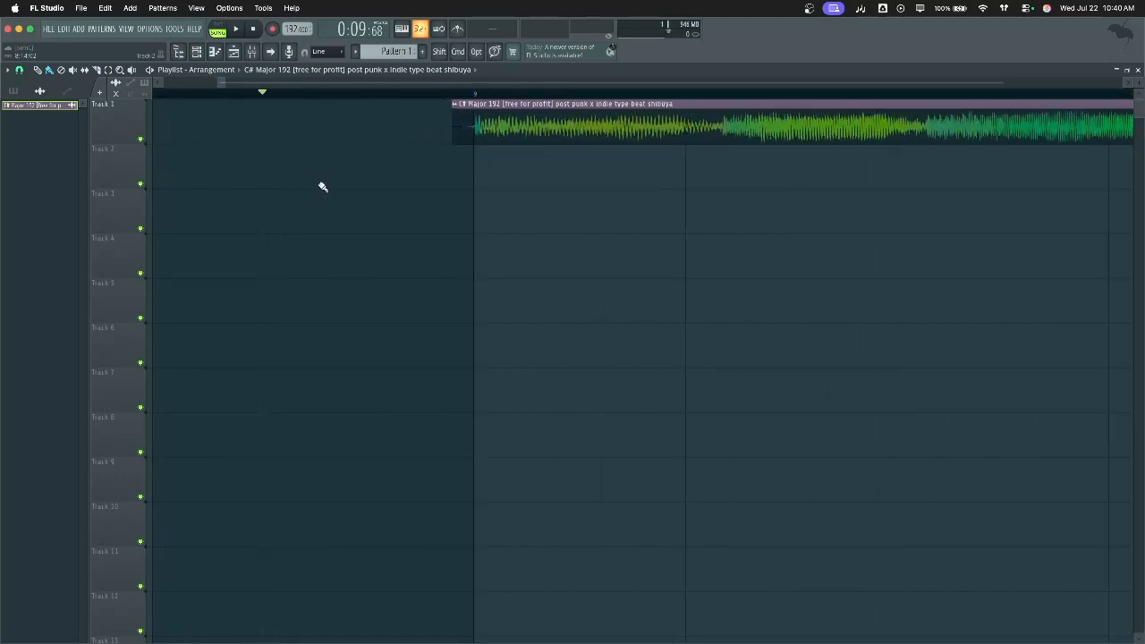
{"action": "scroll", "coordinate": [321, 184], "scroll_direction": "down", "scroll_amount": 4}
{"action": "scroll", "coordinate": [295, 170], "scroll_direction": "up", "scroll_amount": 1}
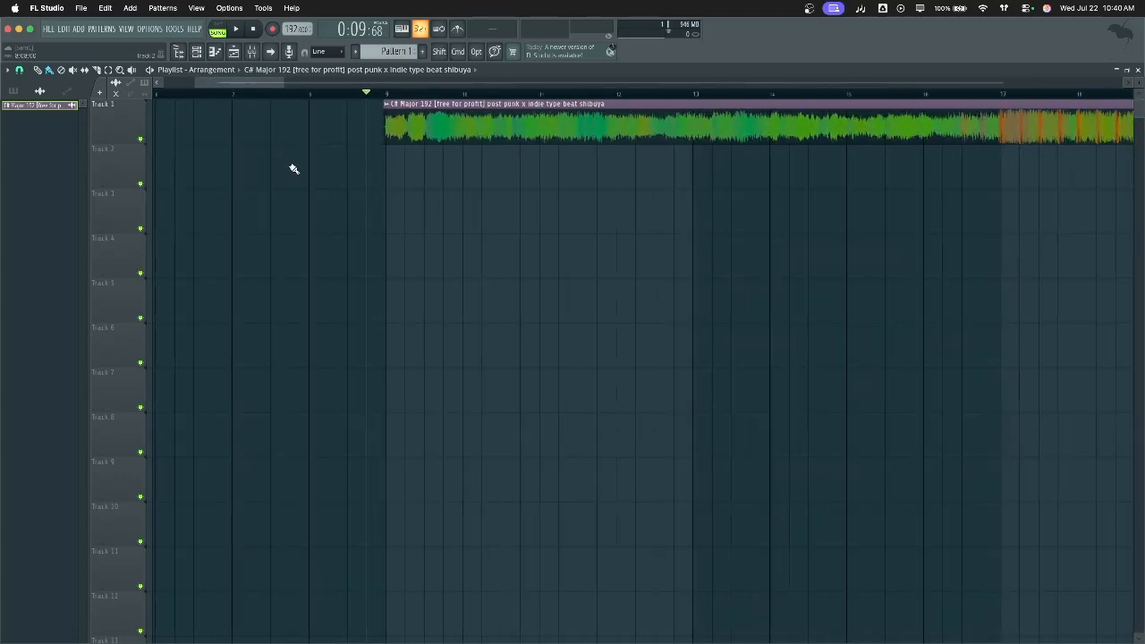
{"action": "scroll", "coordinate": [293, 169], "scroll_direction": "left", "scroll_amount": 5}
{"action": "scroll", "coordinate": [294, 169], "scroll_direction": "right", "scroll_amount": 3}
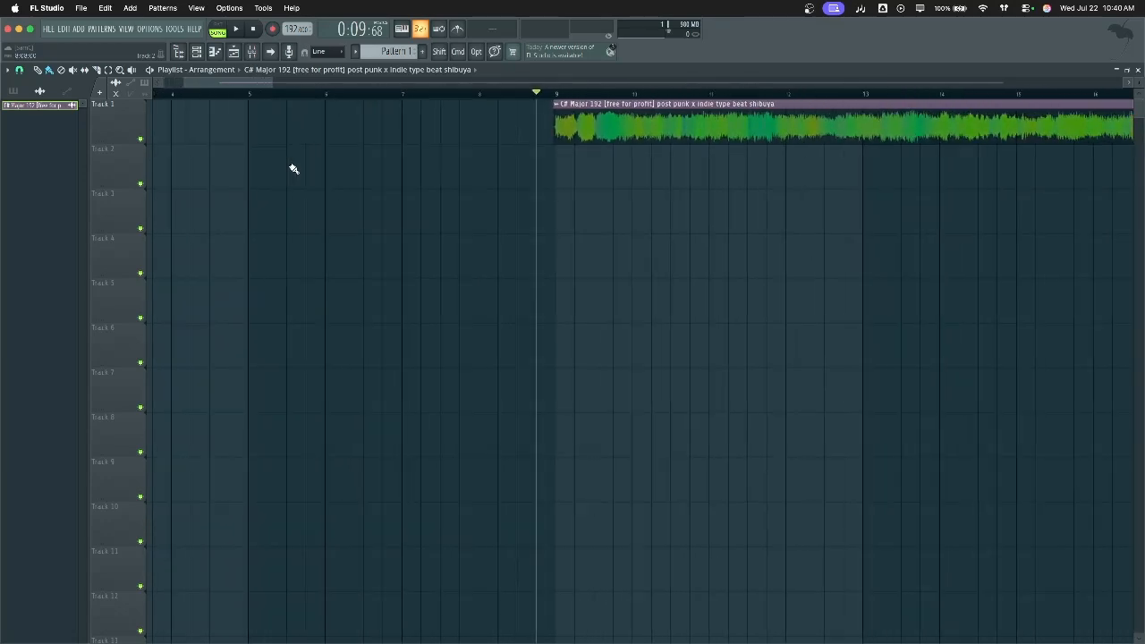
{"action": "scroll", "coordinate": [294, 169], "scroll_direction": "right", "scroll_amount": 1}
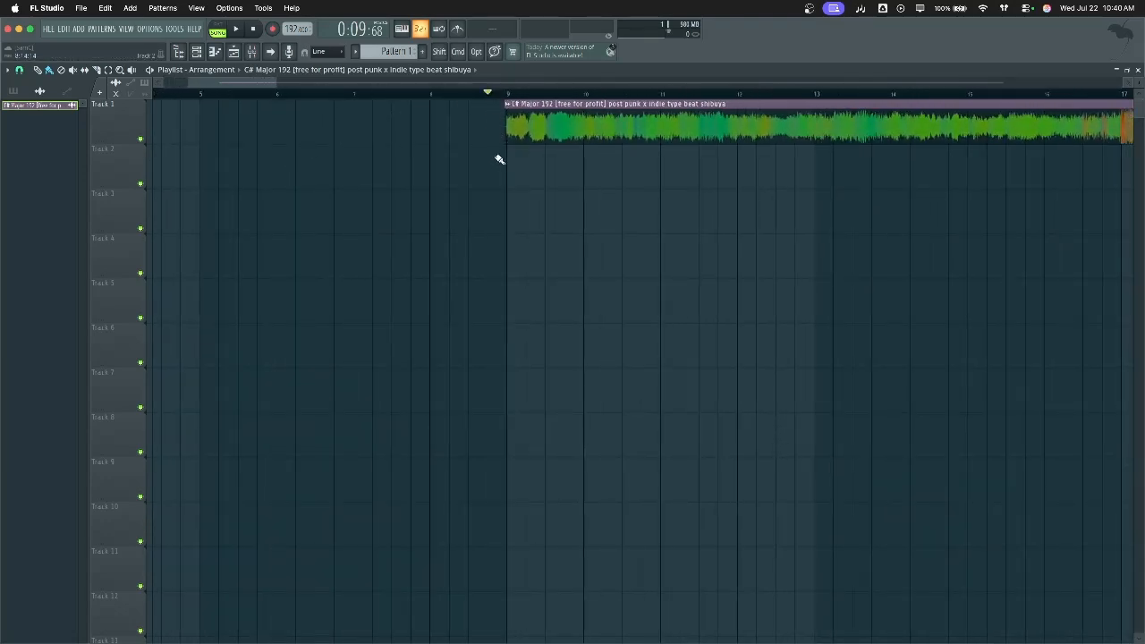
{"action": "scroll", "coordinate": [510, 159], "scroll_direction": "down", "scroll_amount": 6}
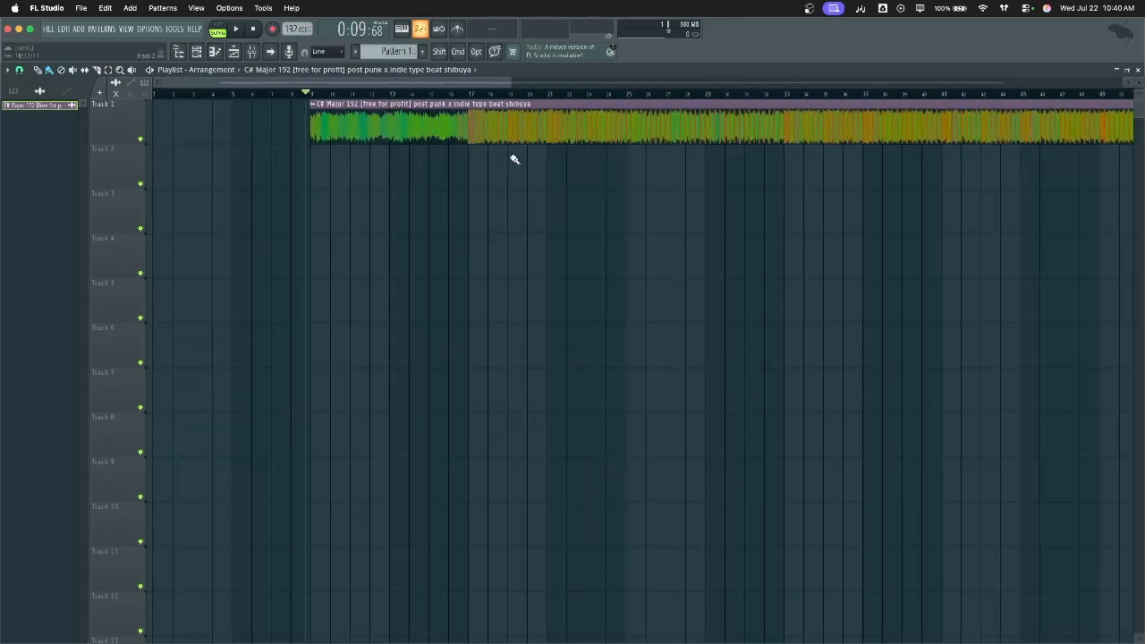
{"action": "left_click", "coordinate": [251, 51]}
Name mixer Insert 1 'Beat' and confirm it in the beat channel's settings
{"action": "mouse_move", "coordinate": [400, 369]}
{"action": "left_mouse_down"}
{"action": "mouse_move", "coordinate": [419, 356]}
{"action": "mouse_move", "coordinate": [403, 362]}
{"action": "left_mouse_up"}
{"action": "left_click", "coordinate": [72, 417]}
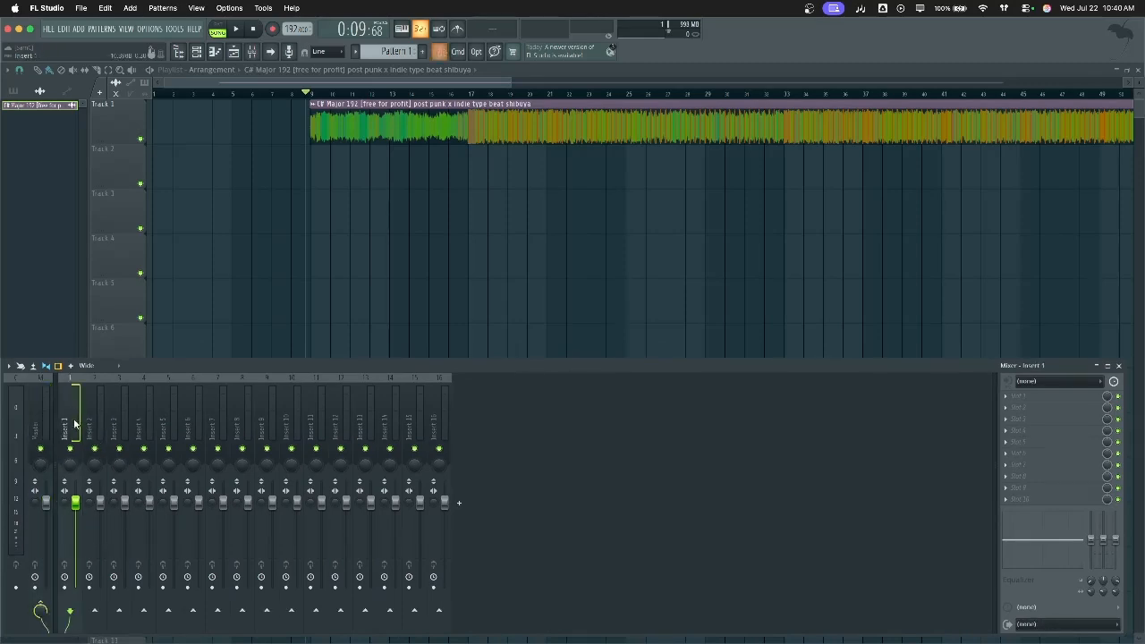
{"action": "double_click", "coordinate": [72, 420]}
{"action": "type", "text": "Bea"}
{"action": "key", "text": "Return"}
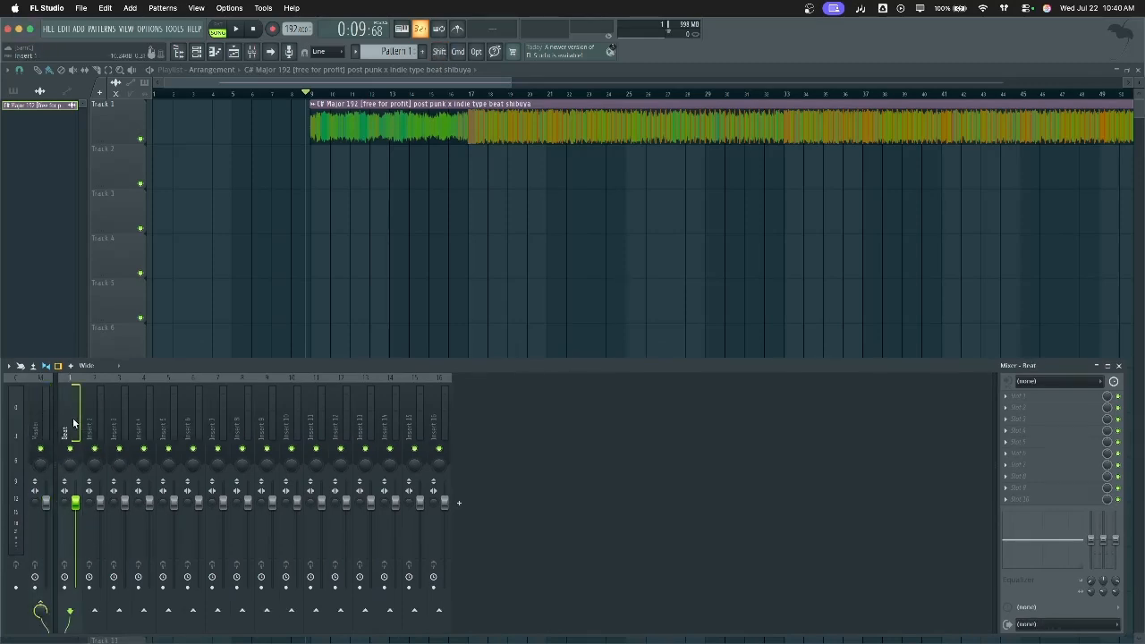
{"action": "double_click", "coordinate": [431, 120]}
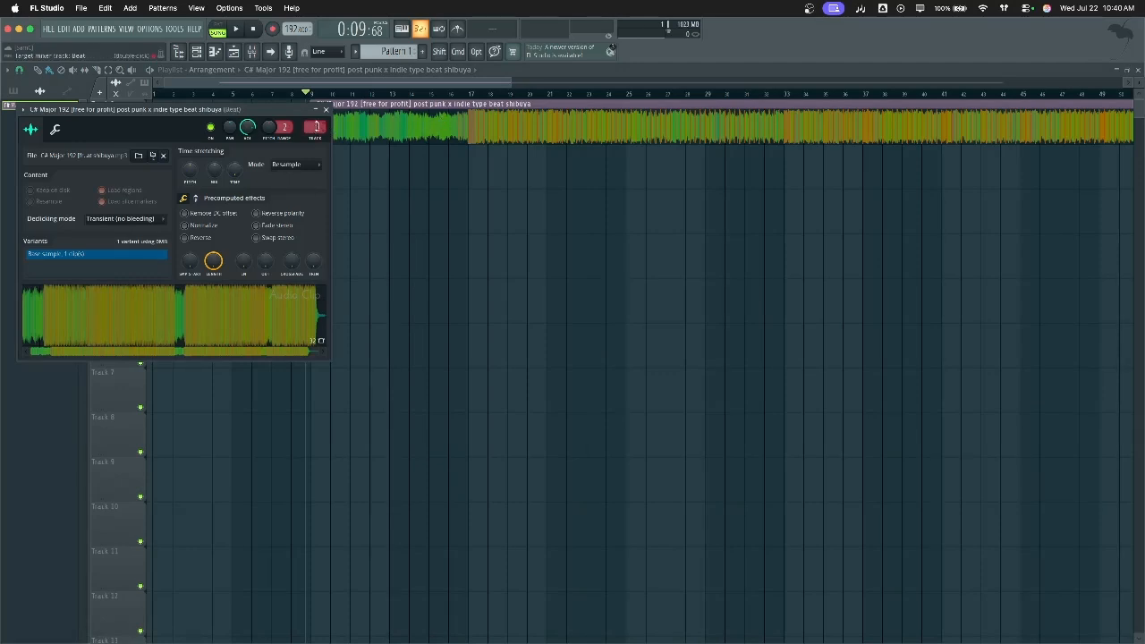
{"action": "left_click", "coordinate": [326, 109]}
Arm mixer Insert 2 for recording with Mono as its audio input
{"action": "left_click", "coordinate": [252, 51]}
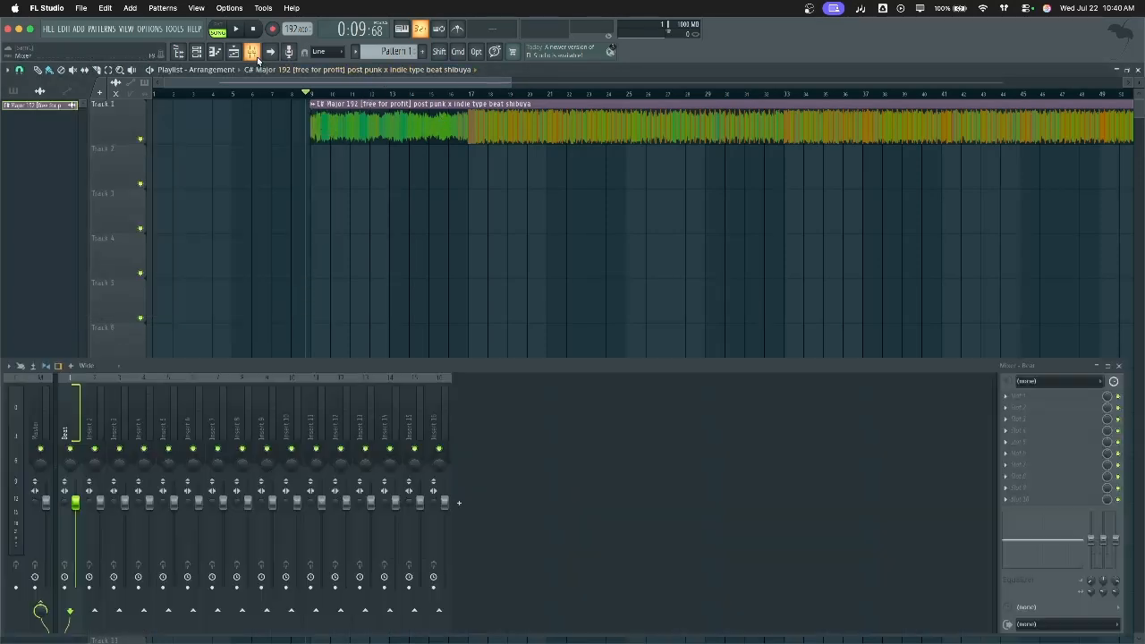
{"action": "left_click", "coordinate": [94, 412]}
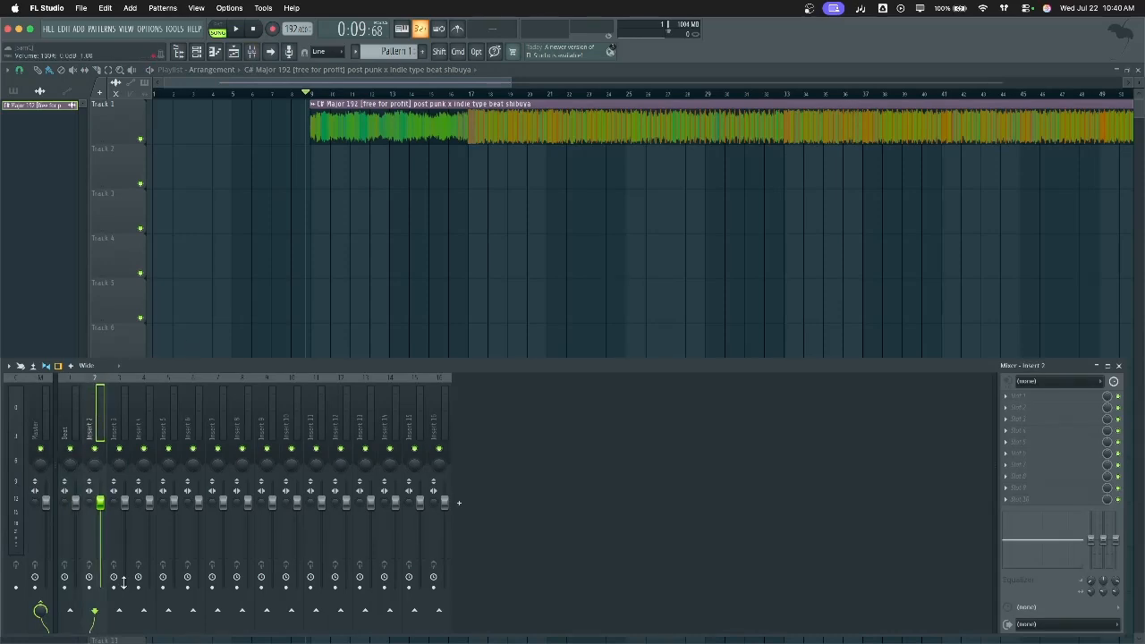
{"action": "left_click", "coordinate": [88, 587]}
{"action": "left_click", "coordinate": [1043, 381]}
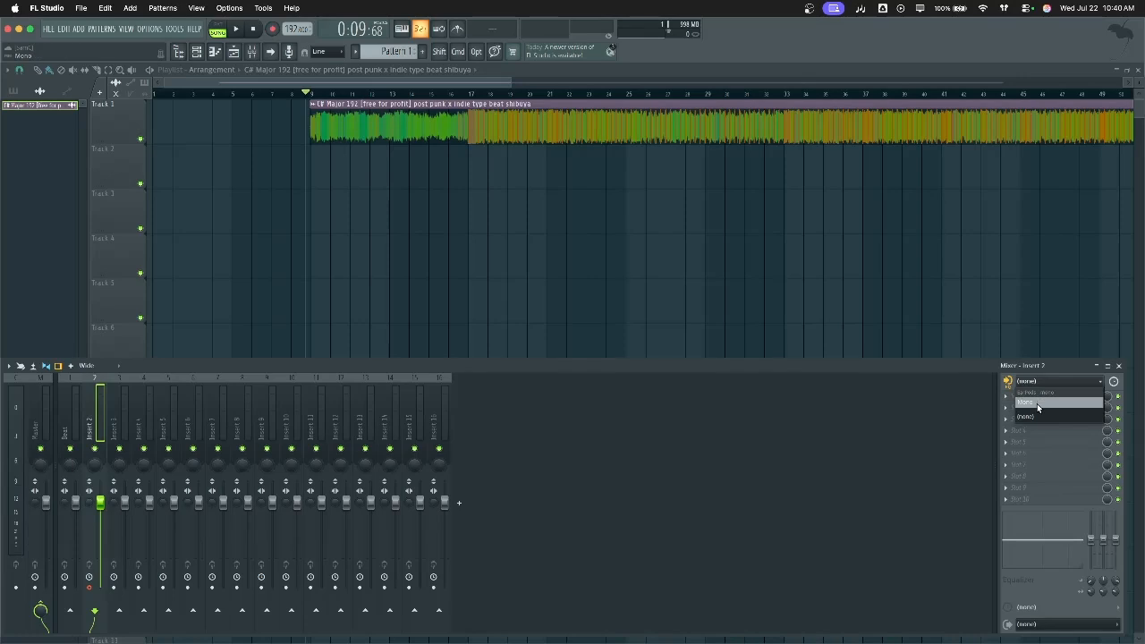
{"action": "left_click", "coordinate": [1037, 405]}
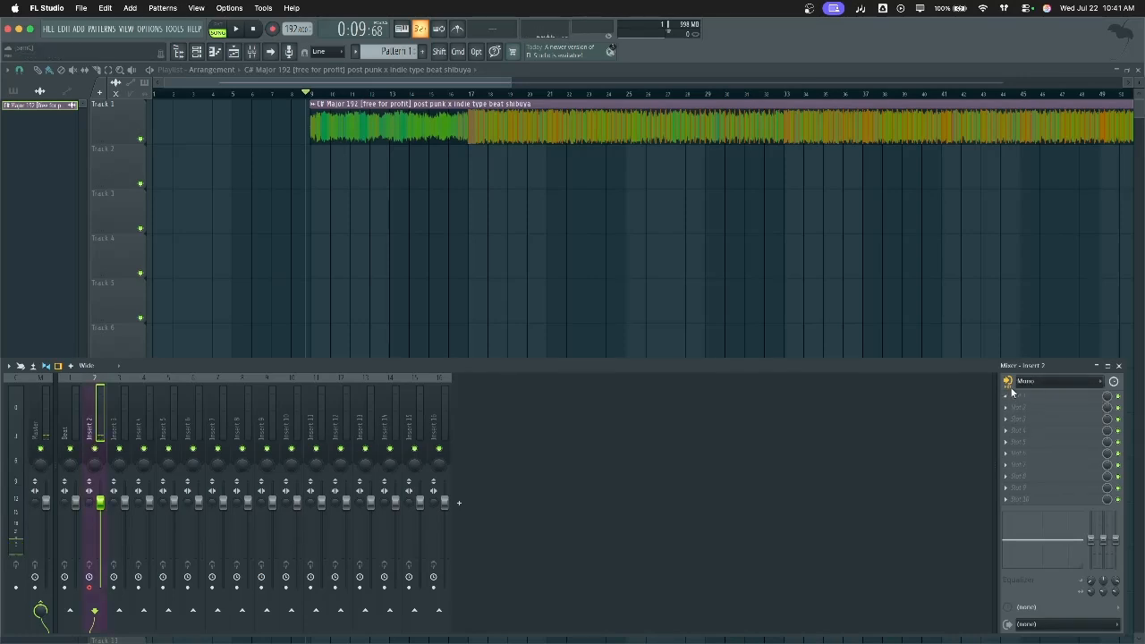
{"action": "left_click", "coordinate": [1008, 383]}
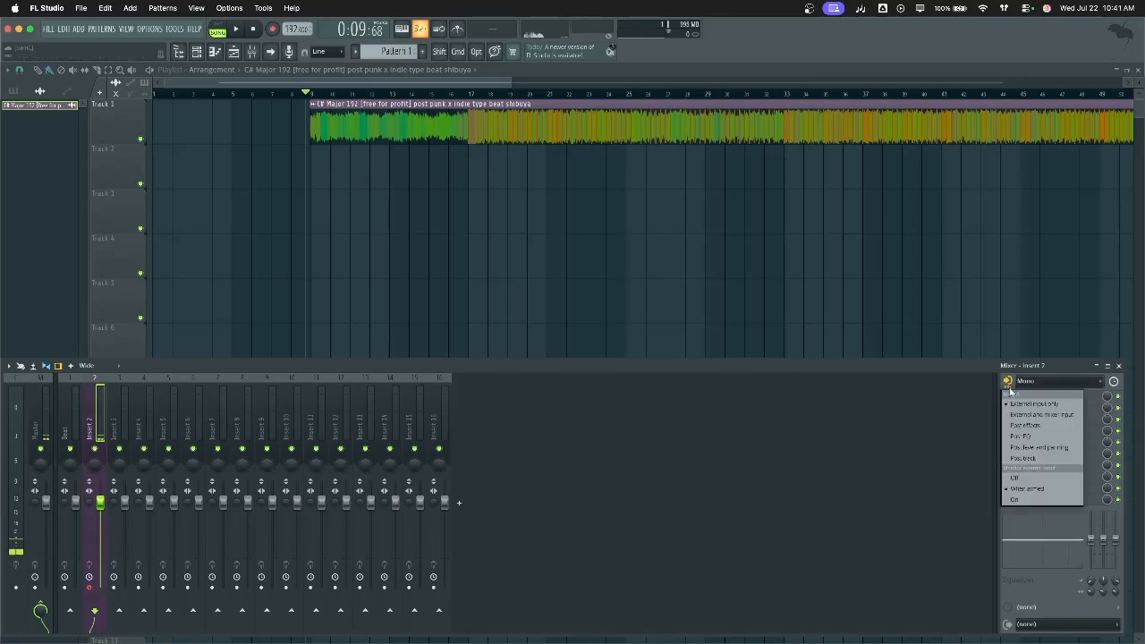
{"action": "left_click", "coordinate": [875, 374]}
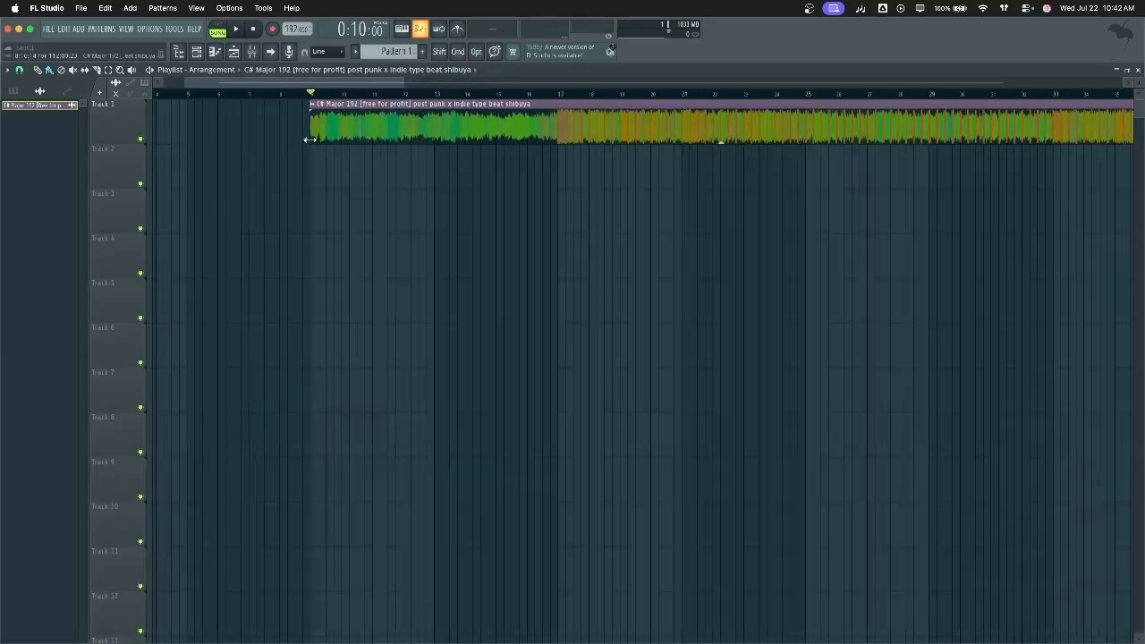
{"action": "scroll", "coordinate": [310, 138], "scroll_direction": "up", "scroll_amount": 5}
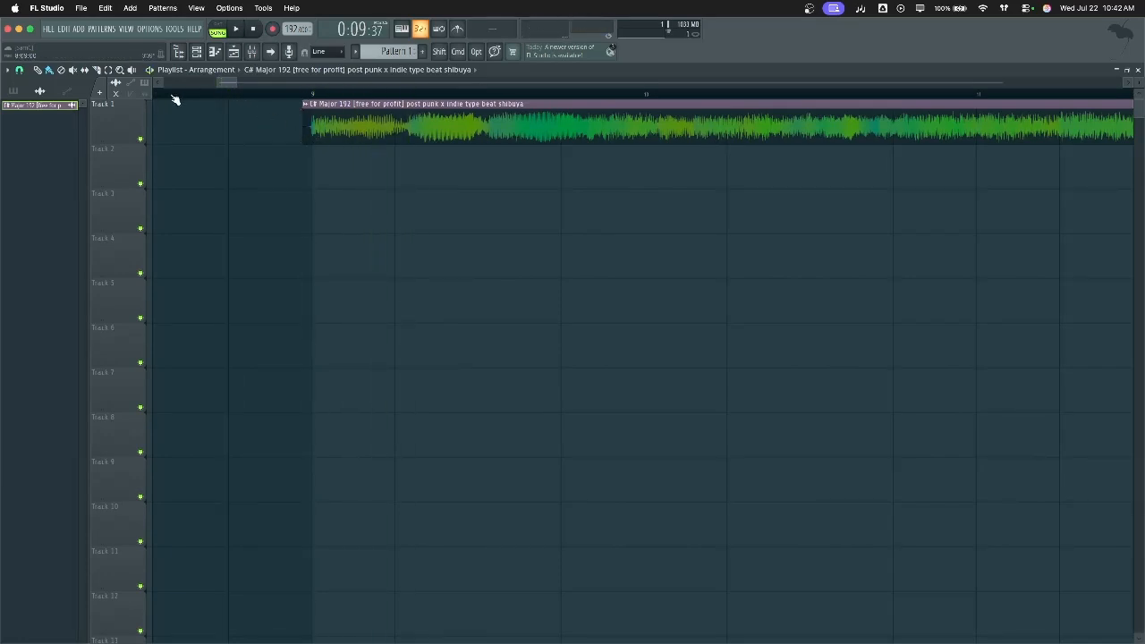
{"action": "key", "text": "space"}
{"action": "scroll", "coordinate": [438, 199], "scroll_direction": "down", "scroll_amount": 4}
{"action": "scroll", "coordinate": [438, 200], "scroll_direction": "down", "scroll_amount": 8}
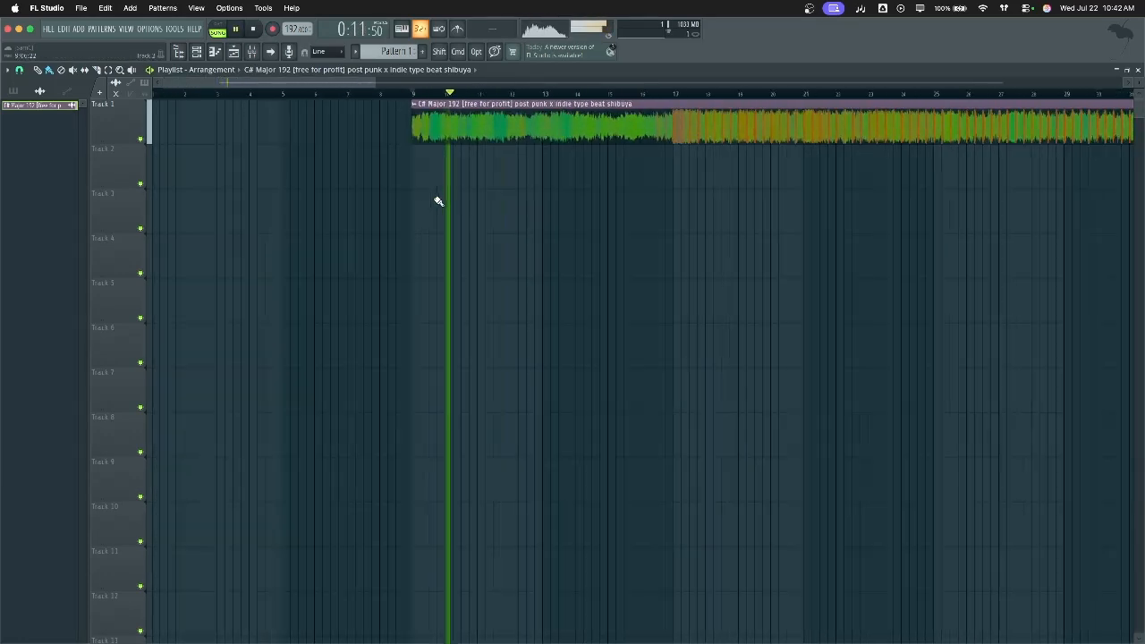
{"action": "key", "text": "space"}
{"action": "scroll", "coordinate": [438, 201], "scroll_direction": "up", "scroll_amount": 2}
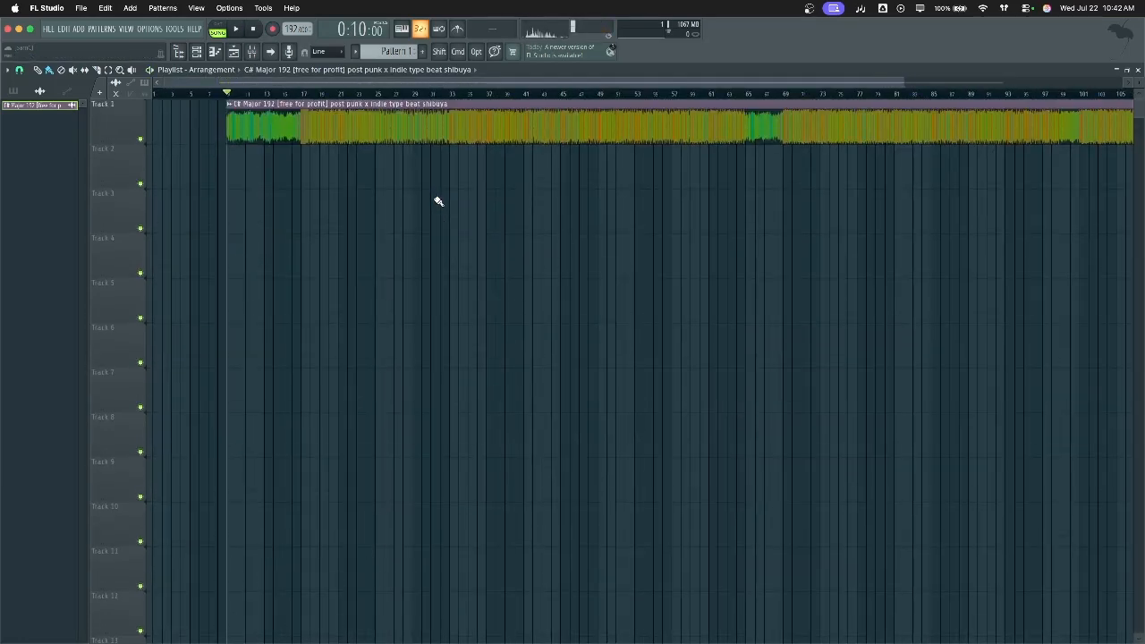
{"action": "left_click", "coordinate": [252, 51]}
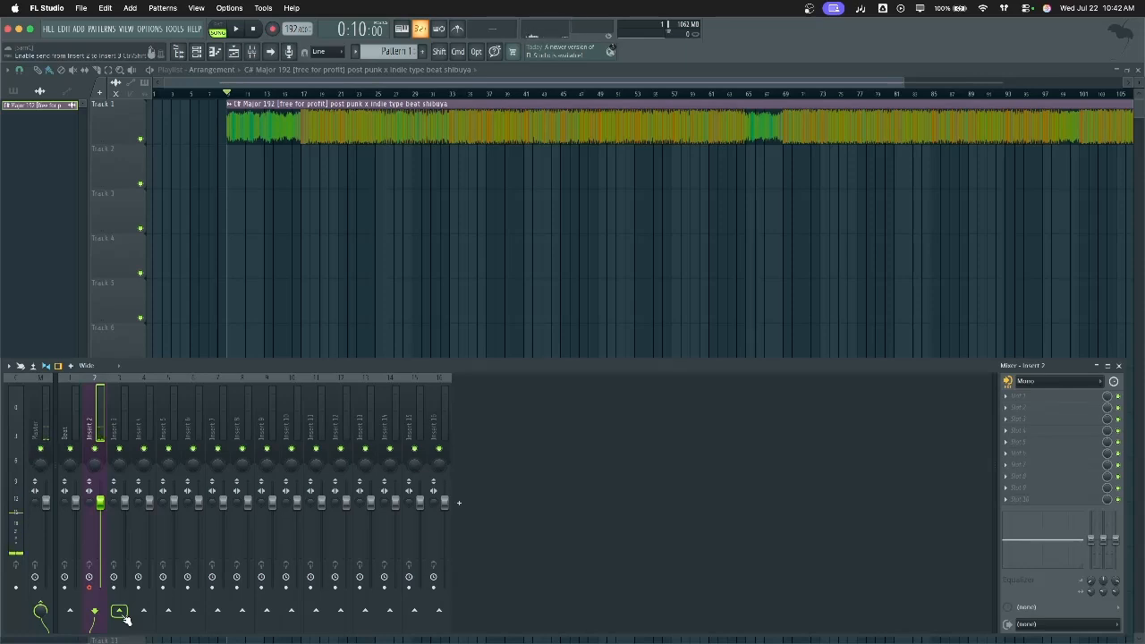
Route Insert 2 to Insert 3 only, removing its Master send
{"action": "key", "text": "super"}
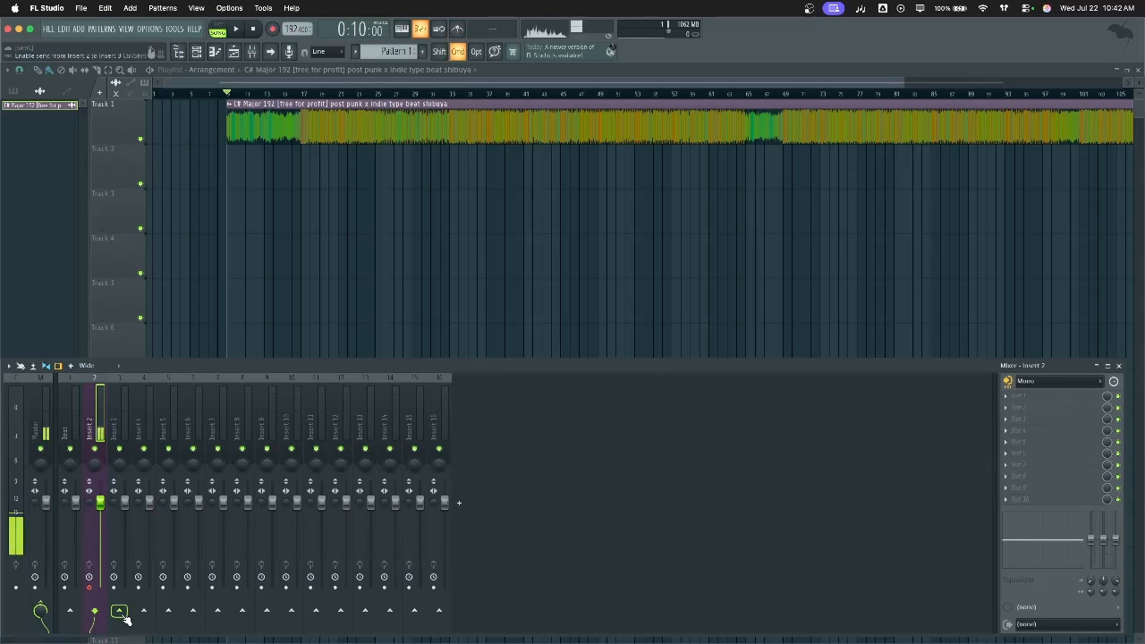
{"action": "key", "text": "super"}
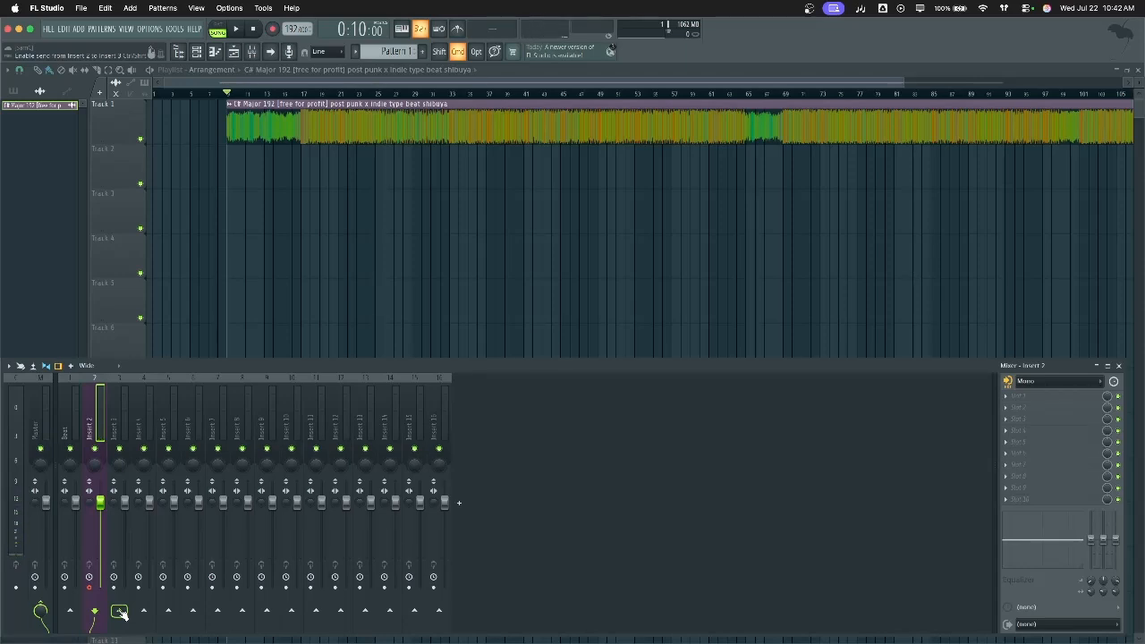
{"action": "left_click", "coordinate": [119, 612], "text": "super"}
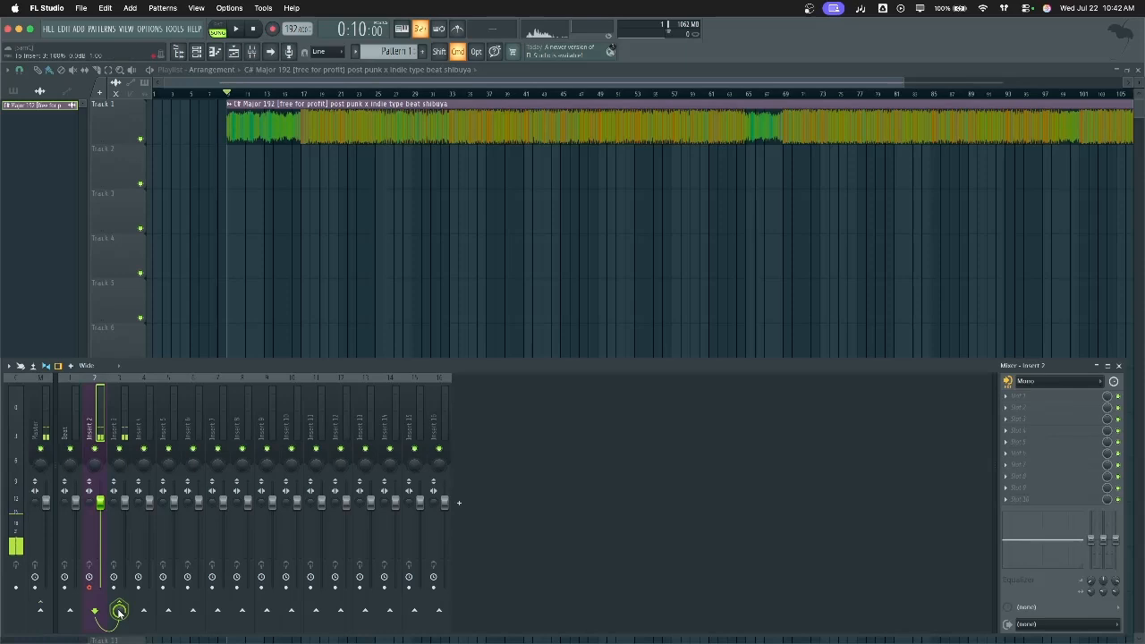
{"action": "left_click", "coordinate": [124, 610], "text": "super"}
{"action": "left_click", "coordinate": [121, 610]}
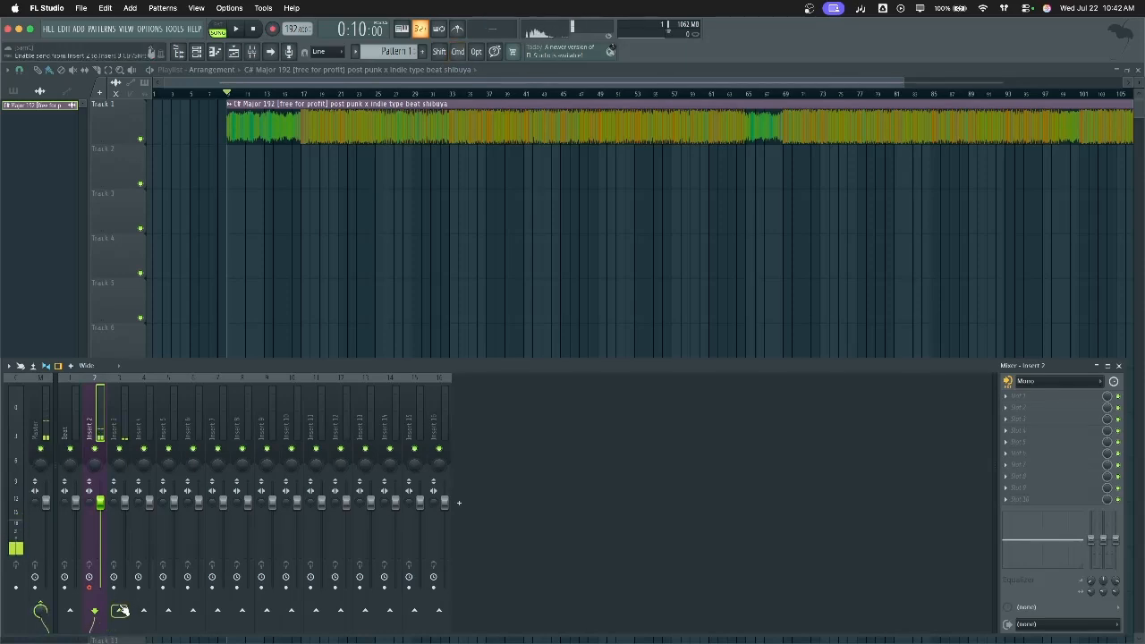
{"action": "right_click", "coordinate": [121, 610]}
{"action": "left_click", "coordinate": [177, 608]}
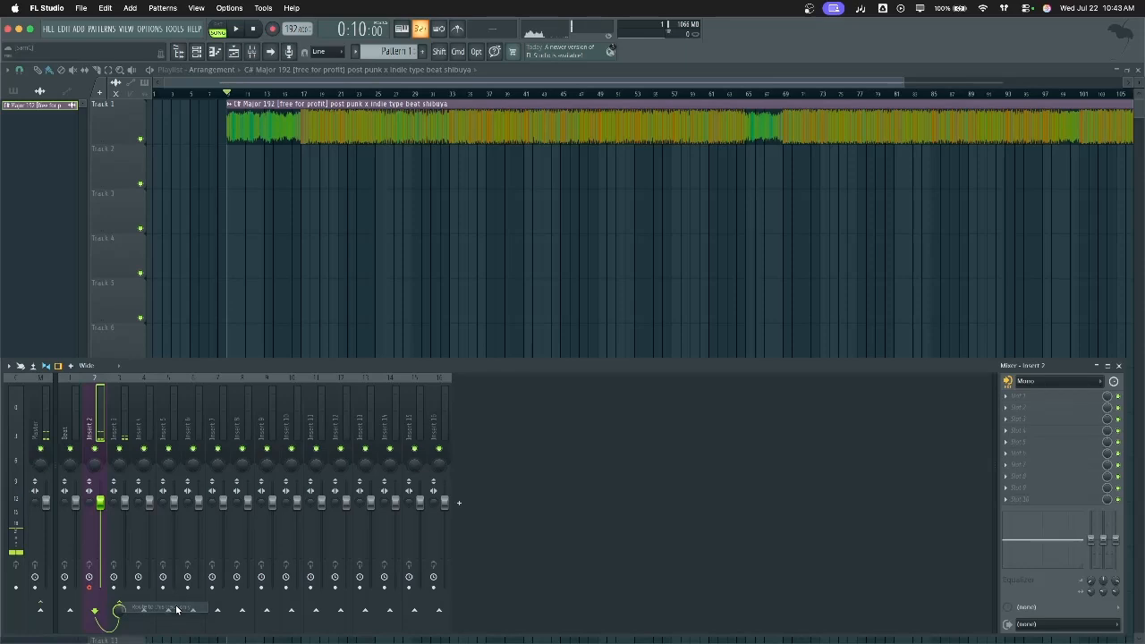
Try a send from Insert 2 to Insert 4 while checking Inserts 2, 3 and 4
{"action": "left_click", "coordinate": [125, 427]}
{"action": "left_click", "coordinate": [101, 415]}
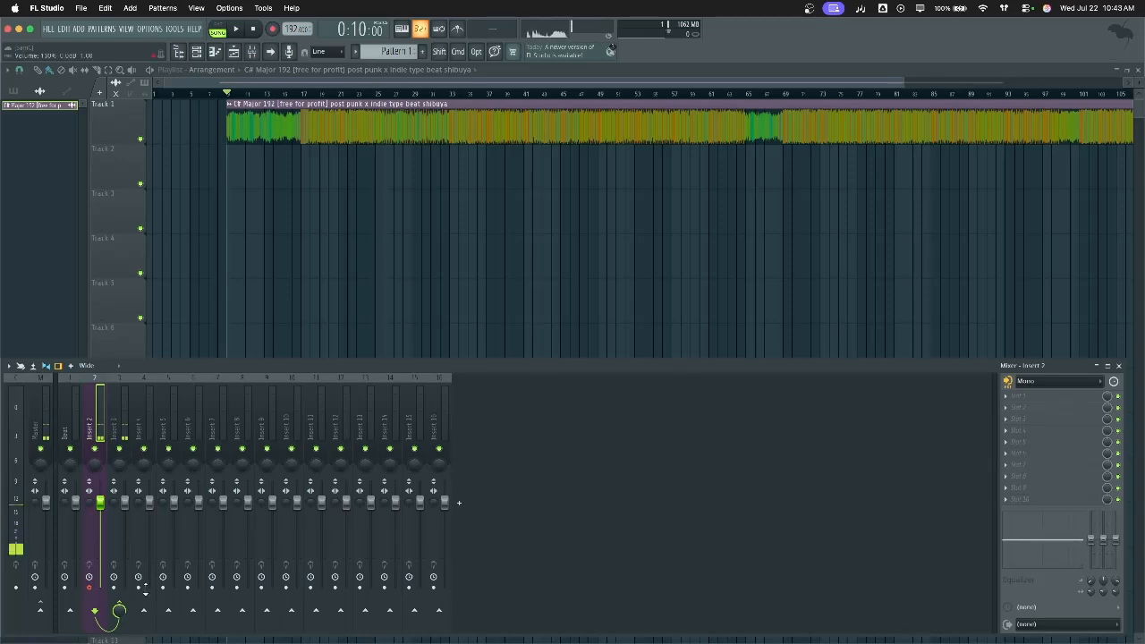
{"action": "left_click", "coordinate": [144, 609]}
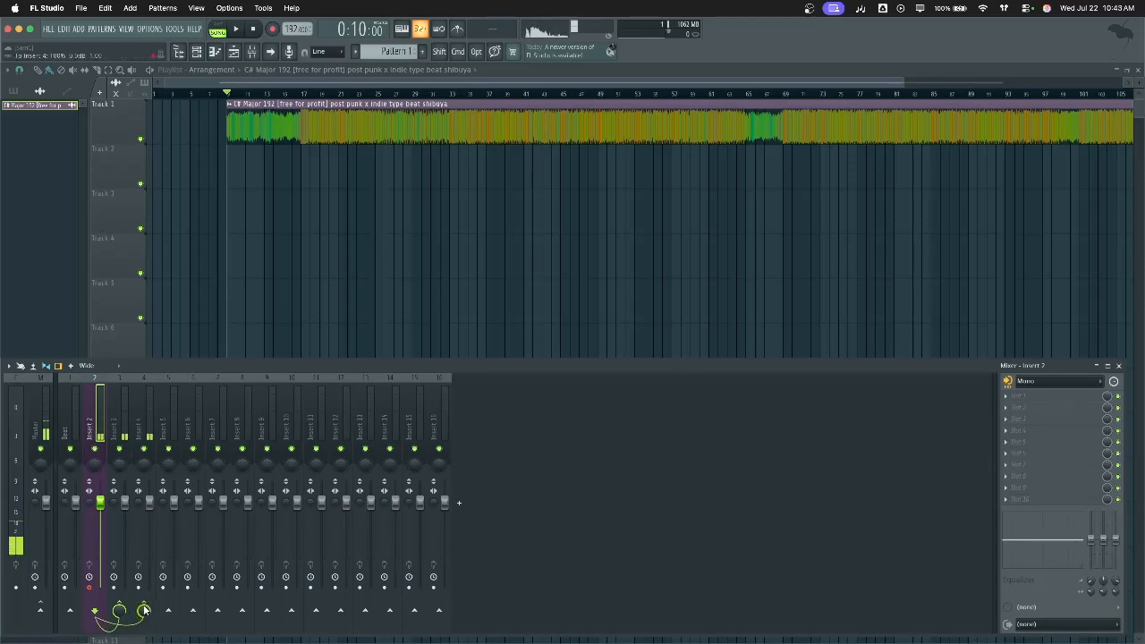
{"action": "left_click", "coordinate": [118, 412]}
{"action": "left_click", "coordinate": [144, 424]}
{"action": "left_click", "coordinate": [98, 424]}
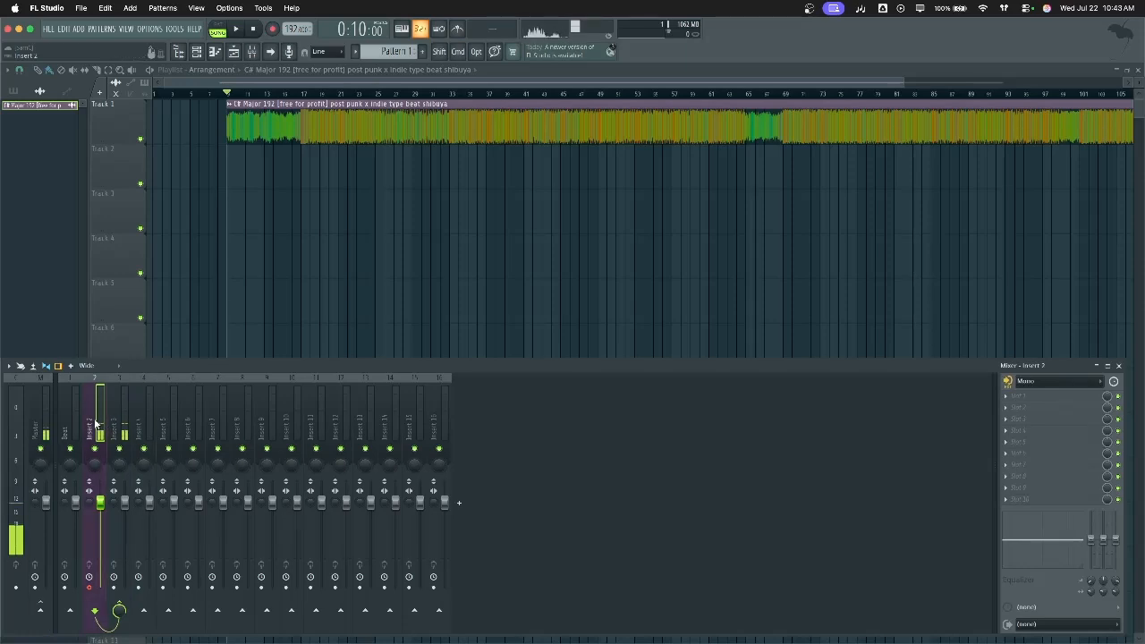
{"action": "left_click", "coordinate": [112, 431]}
{"action": "left_click", "coordinate": [92, 433]}
{"action": "left_click", "coordinate": [126, 430]}
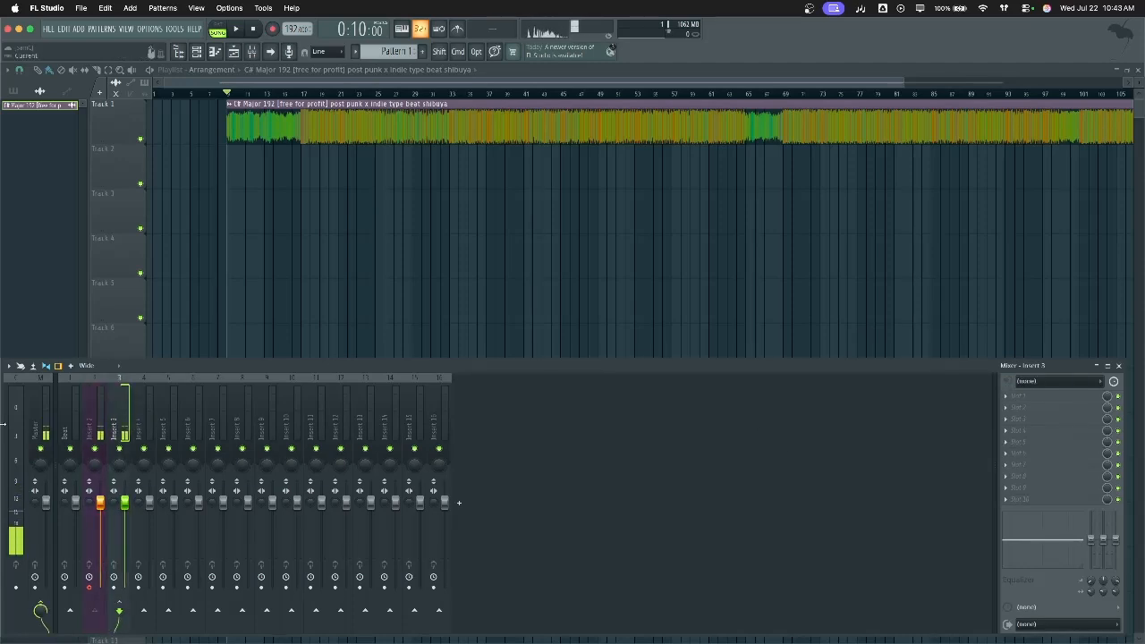
Rename mixer Insert 3 to 'Lead FX' and reselect Insert 2
{"action": "double_click", "coordinate": [119, 426]}
{"action": "type", "text": "Lead FX"}
{"action": "key", "text": "Return"}
{"action": "left_click", "coordinate": [101, 416]}
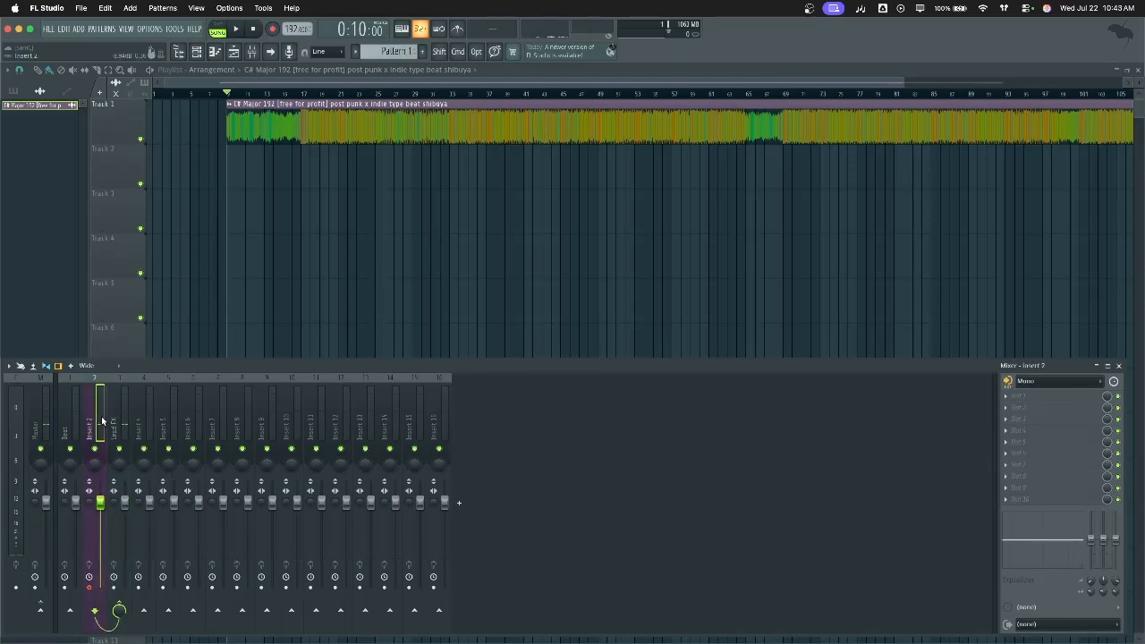
With the mixer hidden, turn on the metronome and set the song position to bar 8
{"action": "key", "text": "F9"}
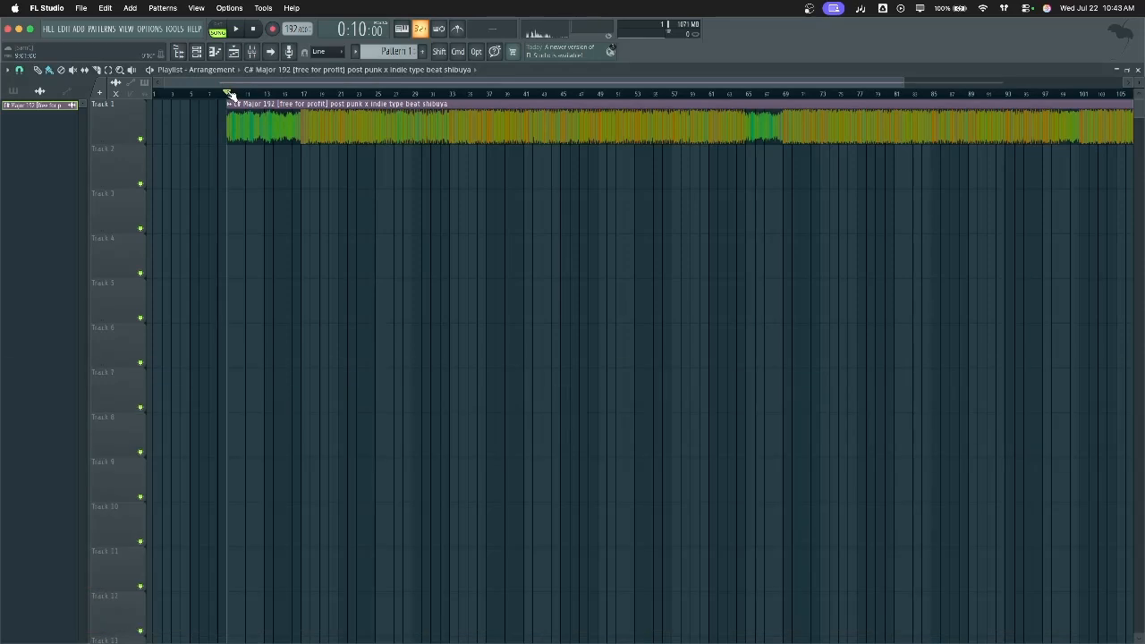
{"action": "scroll", "coordinate": [224, 147], "scroll_direction": "up", "scroll_amount": 5}
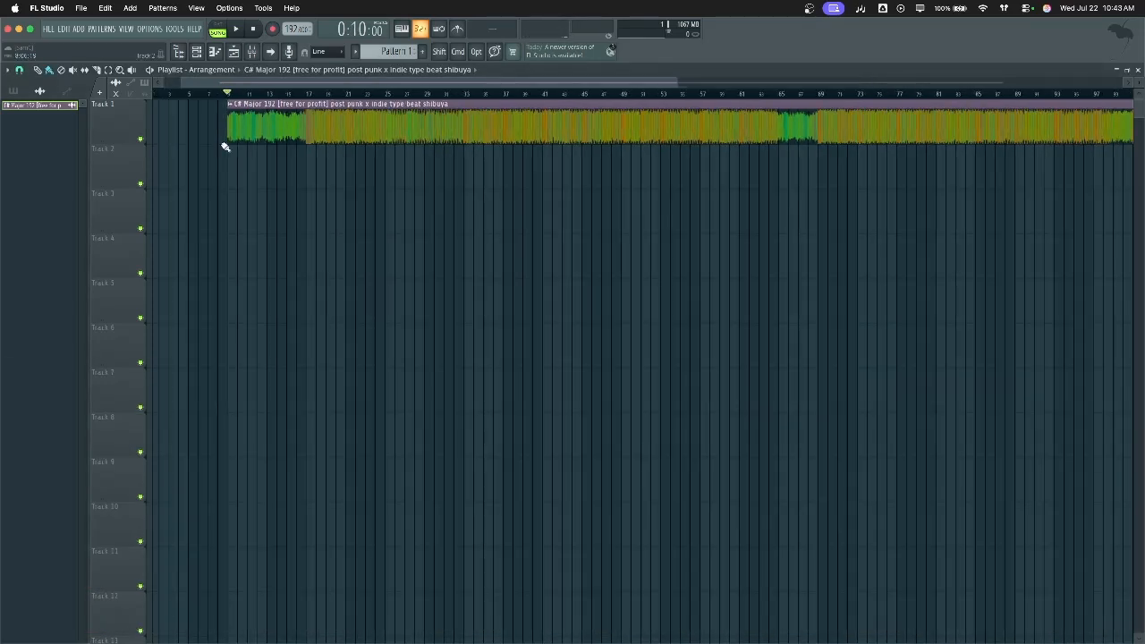
{"action": "scroll", "coordinate": [225, 147], "scroll_direction": "up", "scroll_amount": 3}
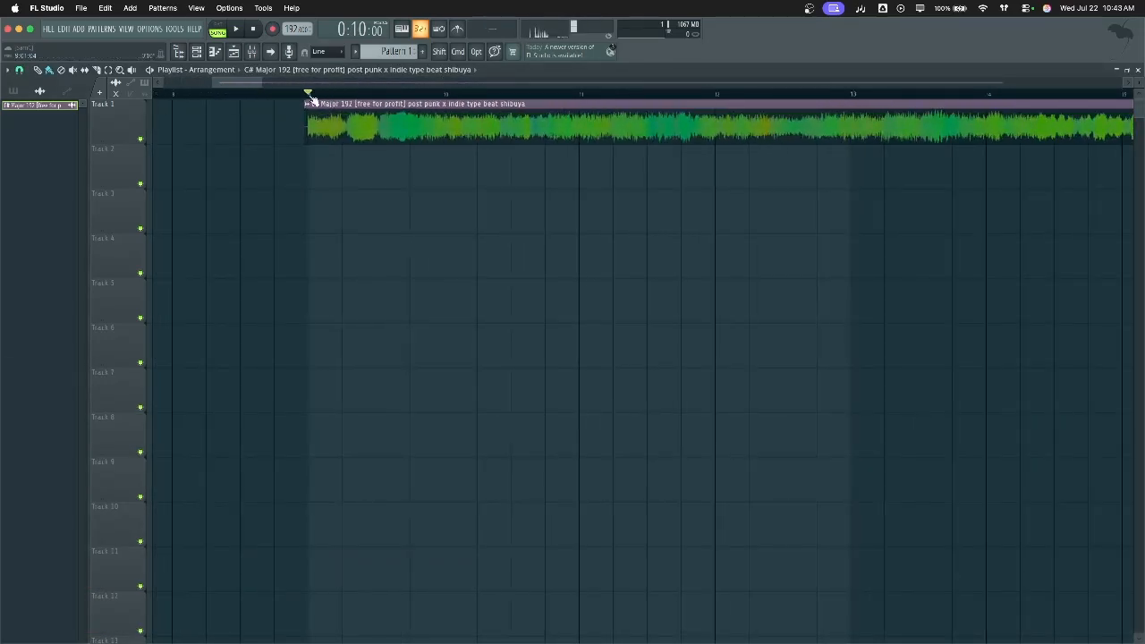
{"action": "scroll", "coordinate": [355, 149], "scroll_direction": "down", "scroll_amount": 4}
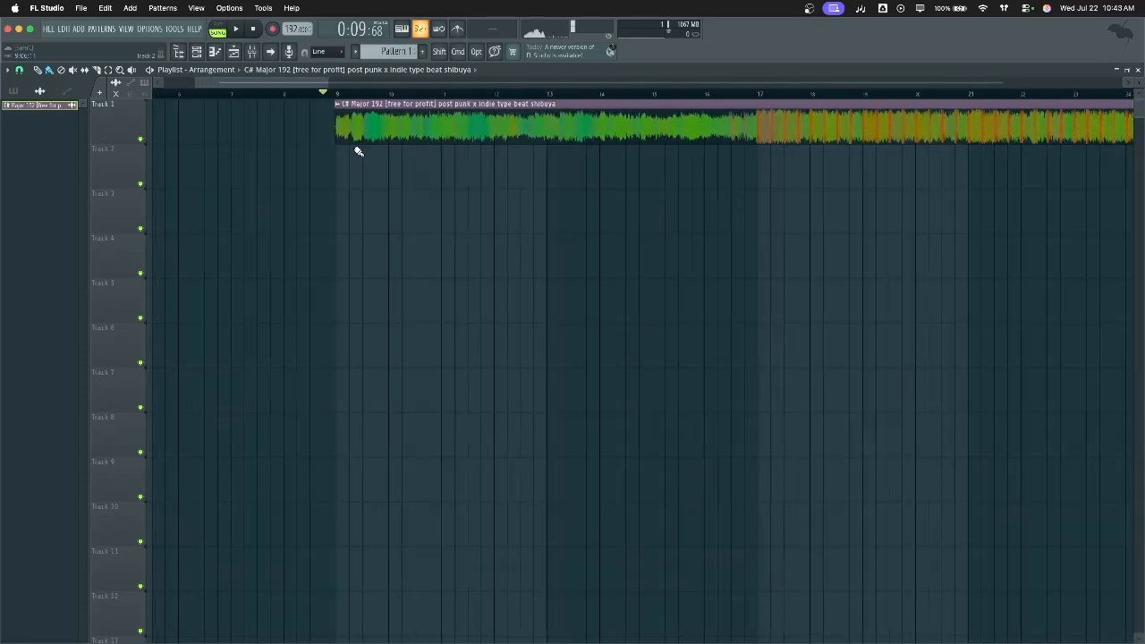
{"action": "left_click", "coordinate": [459, 30]}
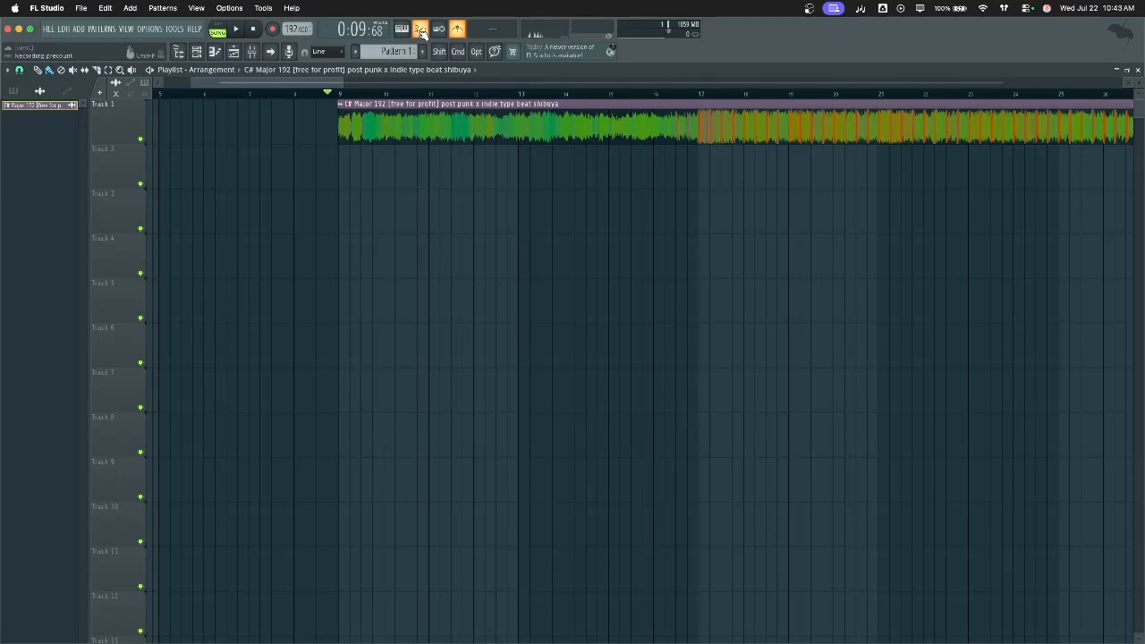
{"action": "left_click_drag", "start_coordinate": [320, 97], "coordinate": [298, 96]}
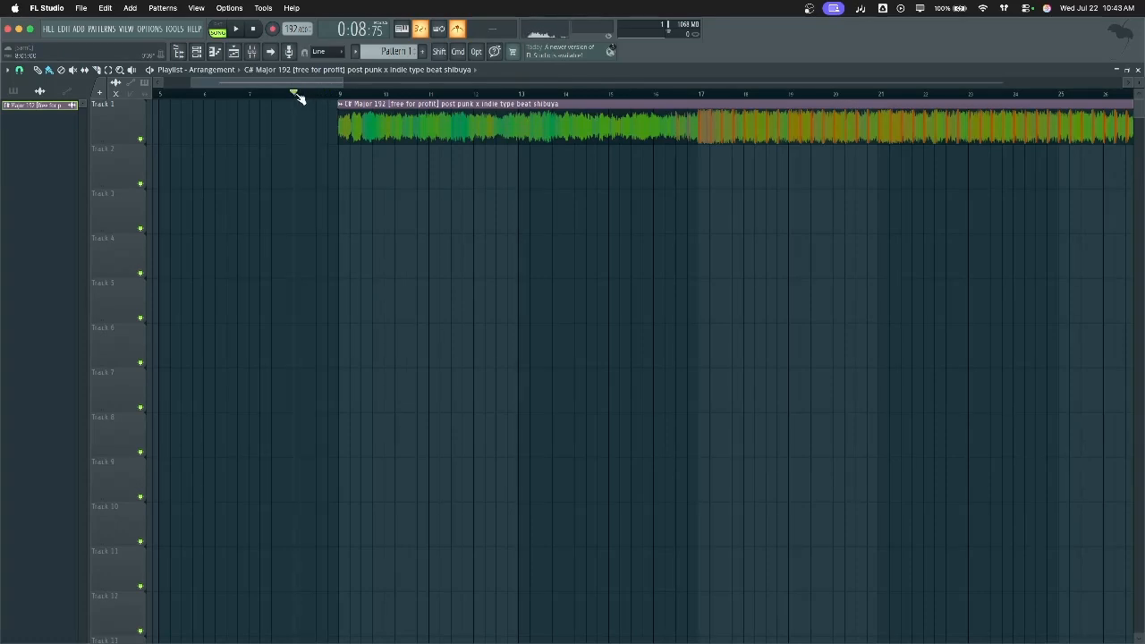
{"action": "key", "text": "space"}
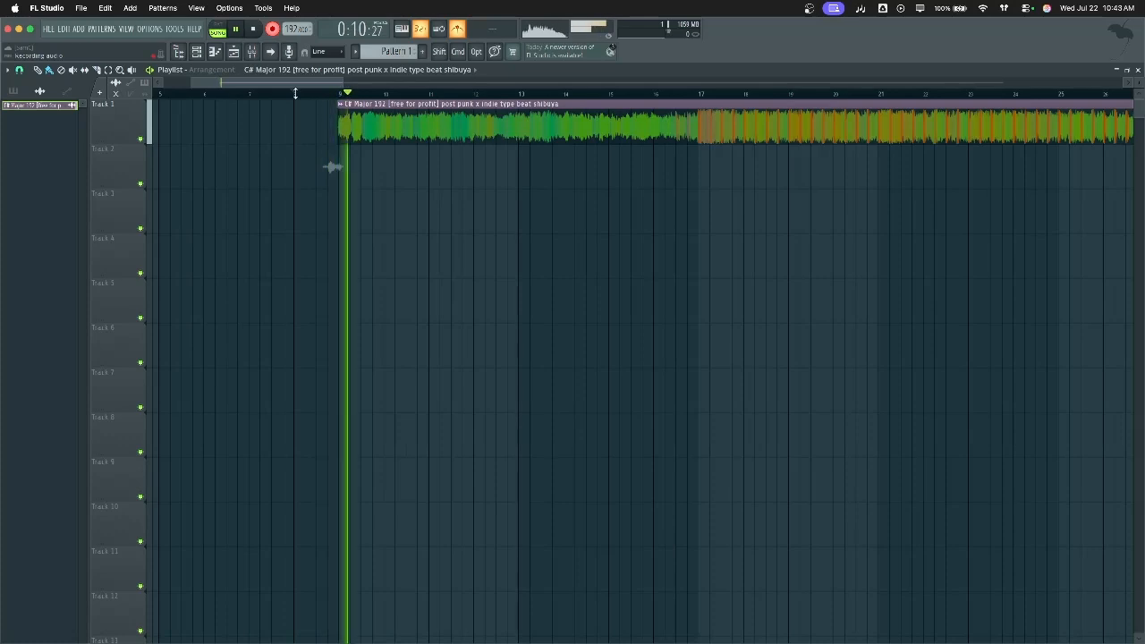
{"action": "key", "text": "space"}
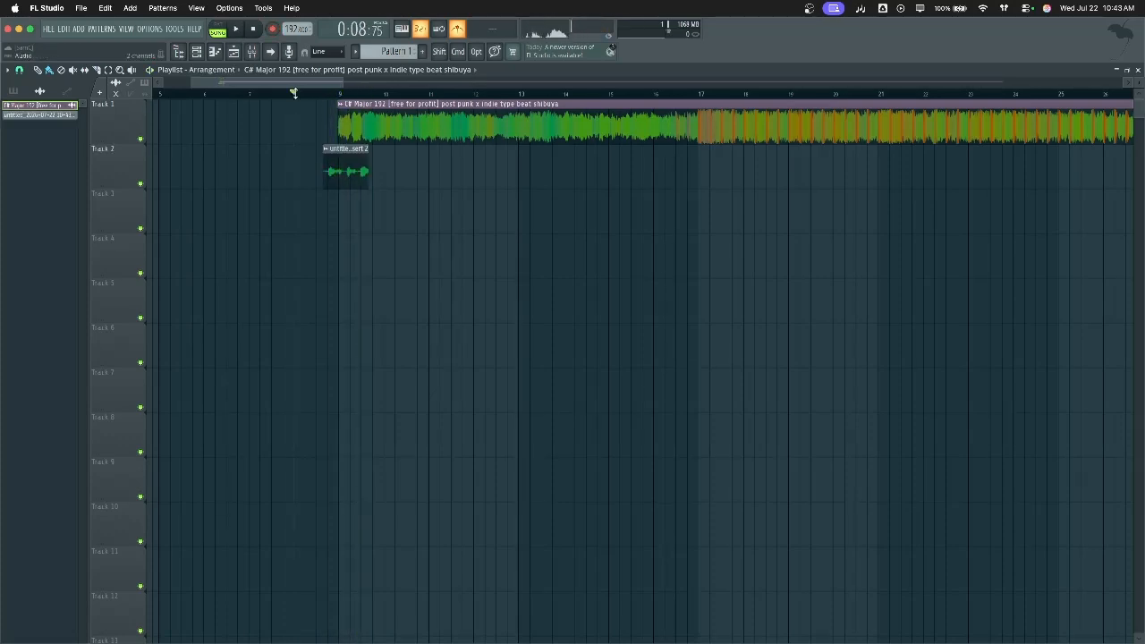
{"action": "key", "text": "super+z"}
{"action": "key", "text": "space"}
{"action": "key", "text": "space"}
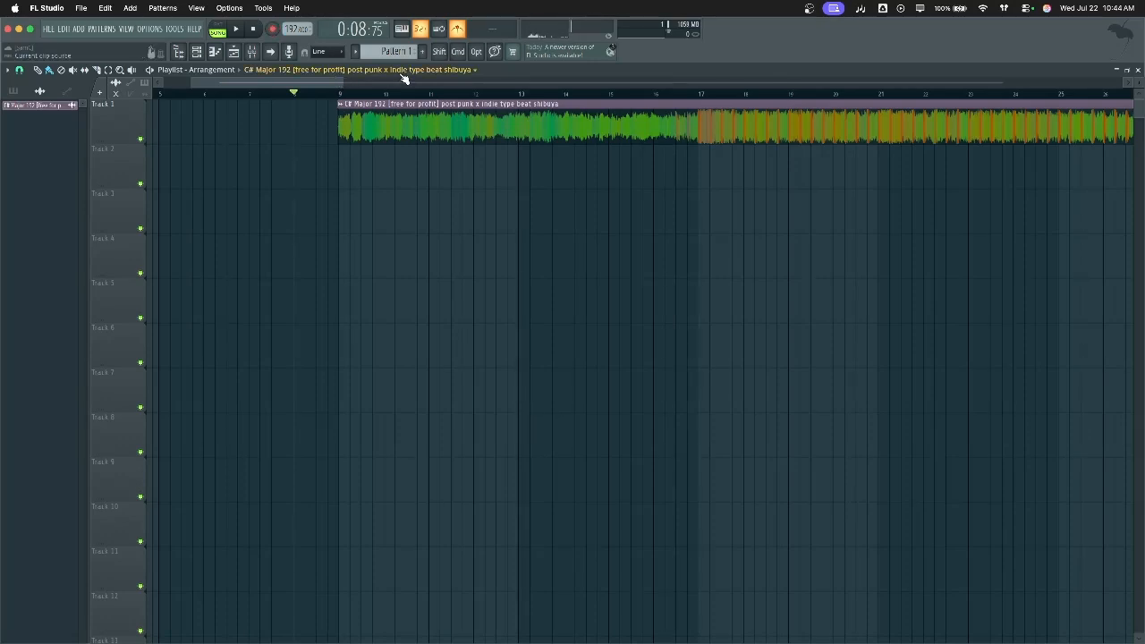
{"action": "key", "text": "p"}
{"action": "key", "text": "F5"}
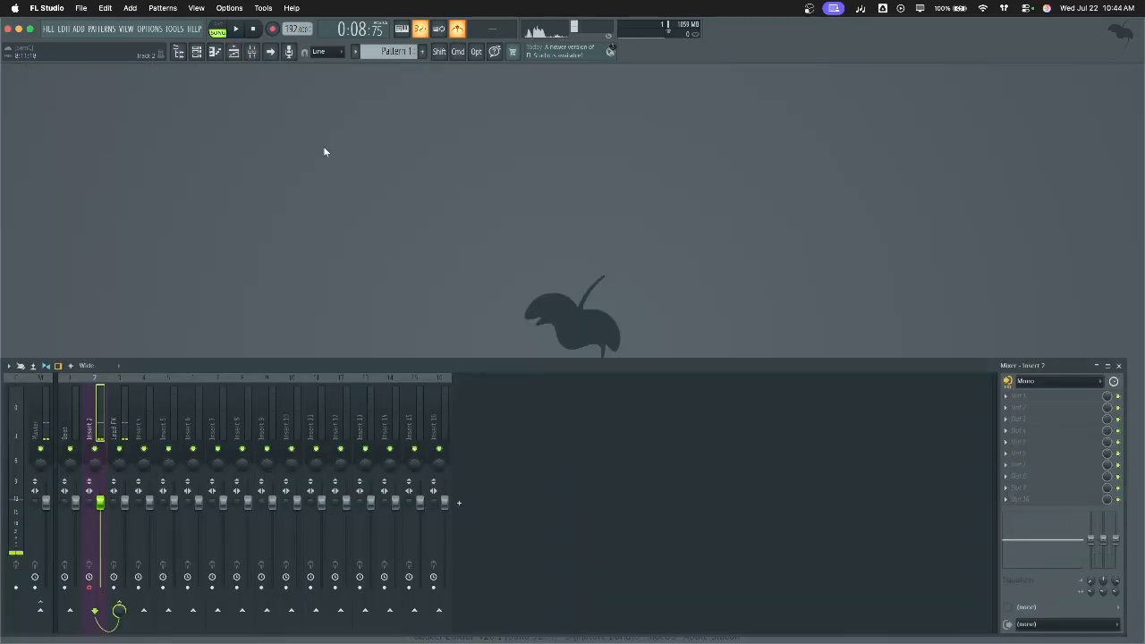
{"action": "left_click", "coordinate": [243, 56]}
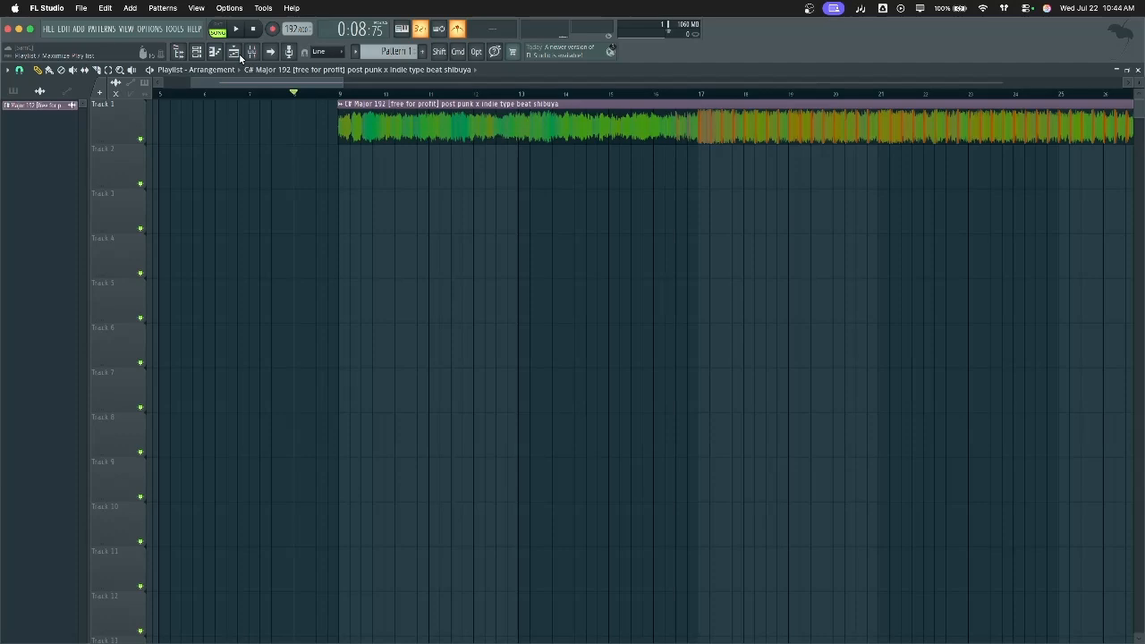
{"action": "left_click", "coordinate": [233, 52]}
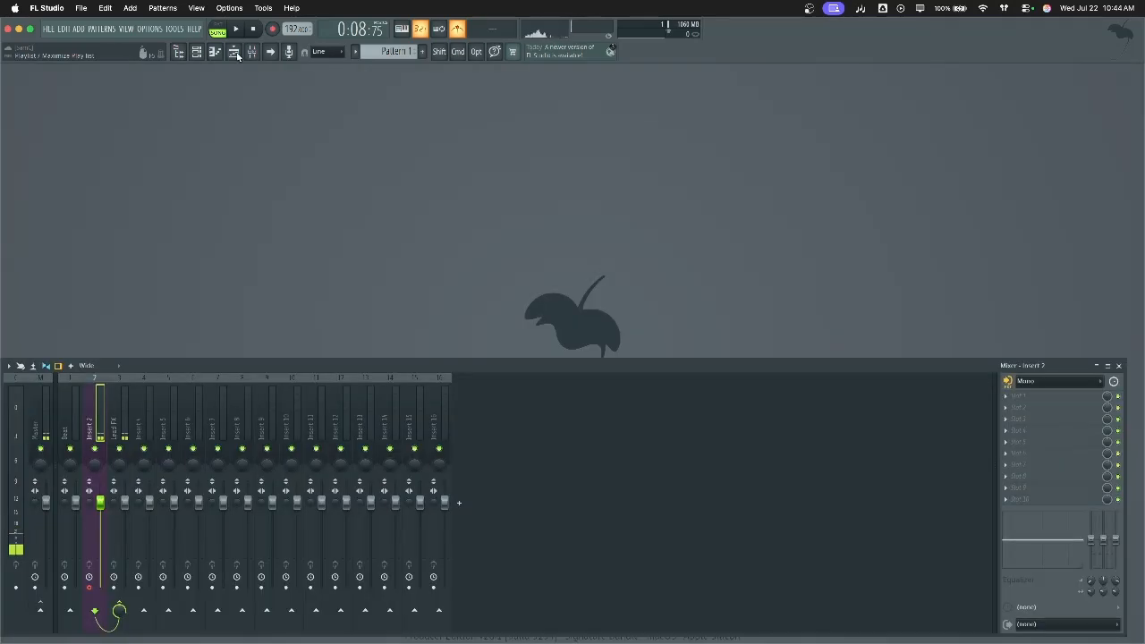
{"action": "left_click", "coordinate": [233, 53]}
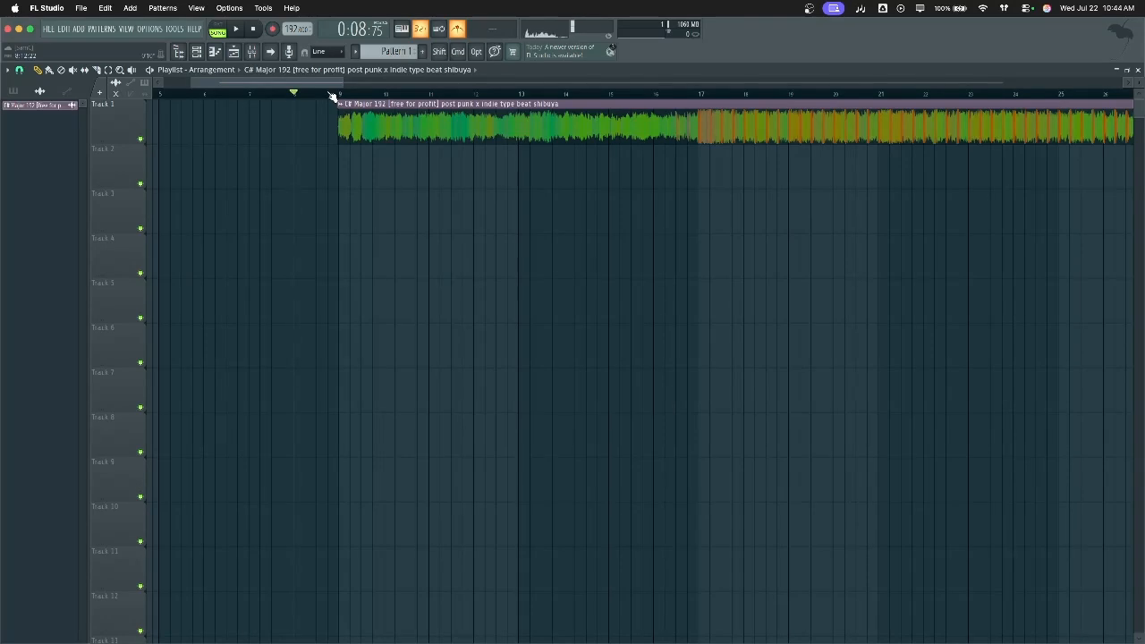
{"action": "mouse_move", "coordinate": [544, 637]}
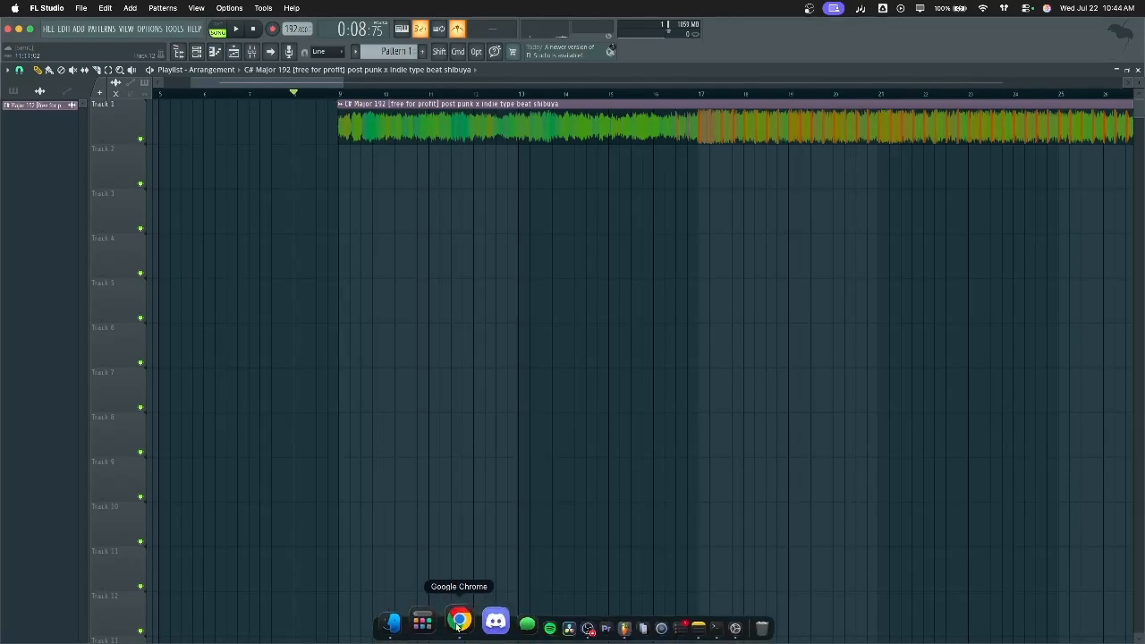
{"action": "left_click", "coordinate": [422, 630]}
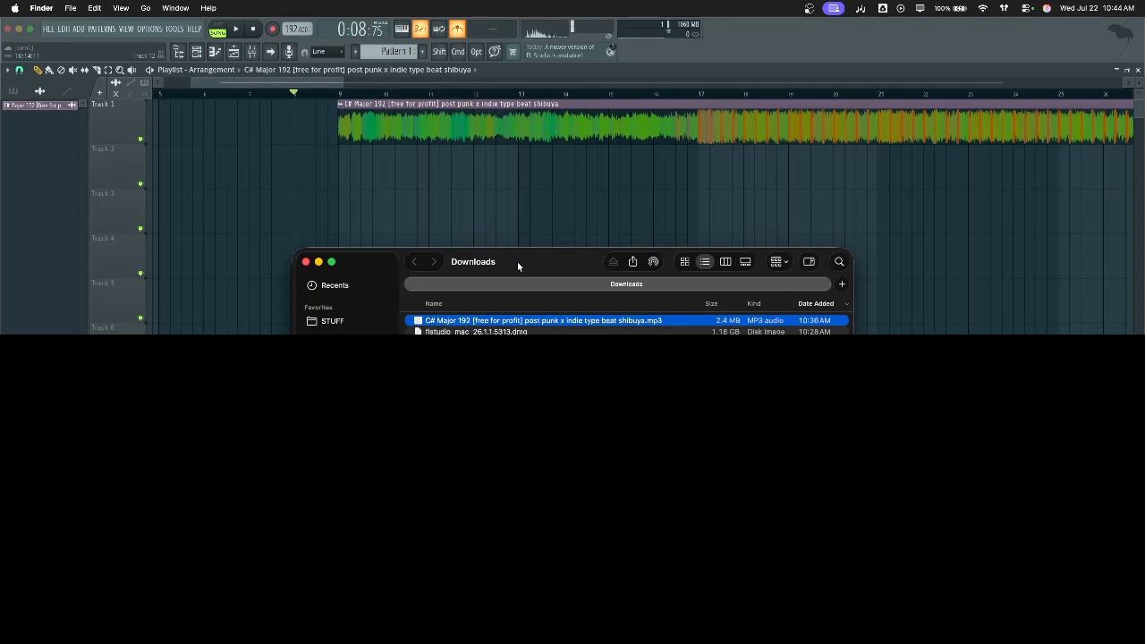
{"action": "key", "text": "super+Tab"}
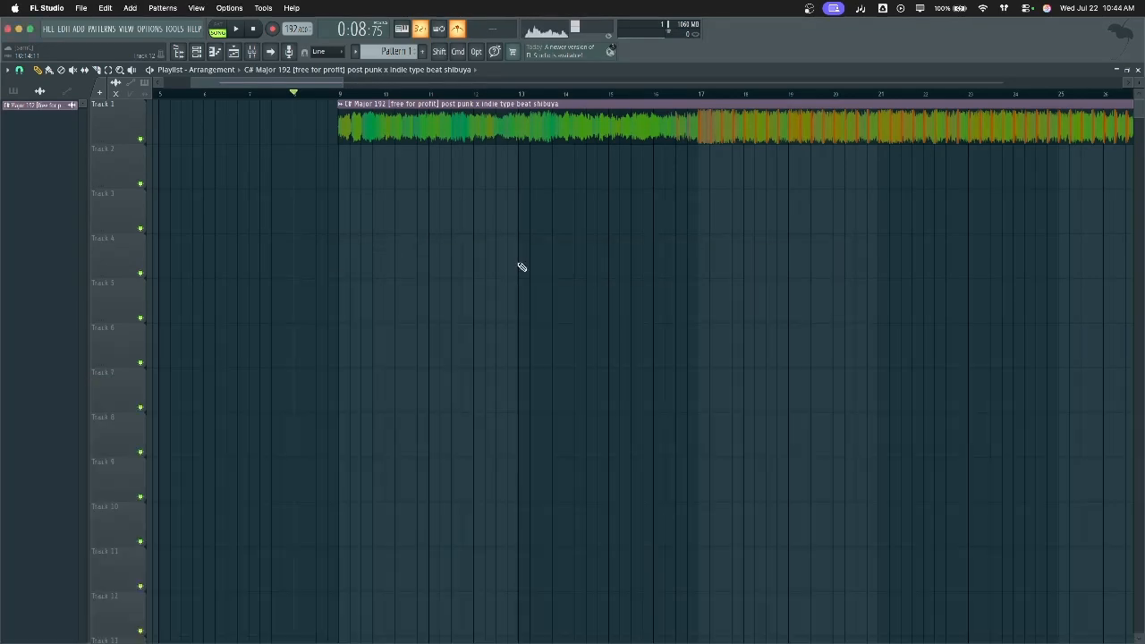
{"action": "left_click", "coordinate": [317, 94]}
From bar 8, record a long vocal take on Track 2 and a shorter one on Track 3
{"action": "left_click", "coordinate": [302, 94]}
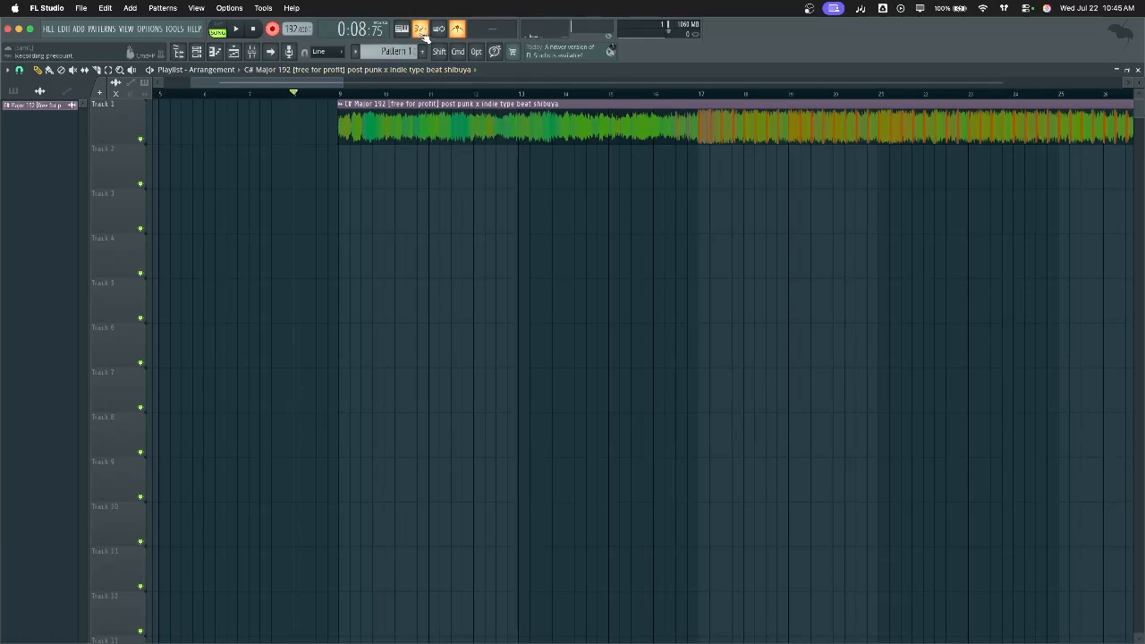
{"action": "key", "text": "space"}
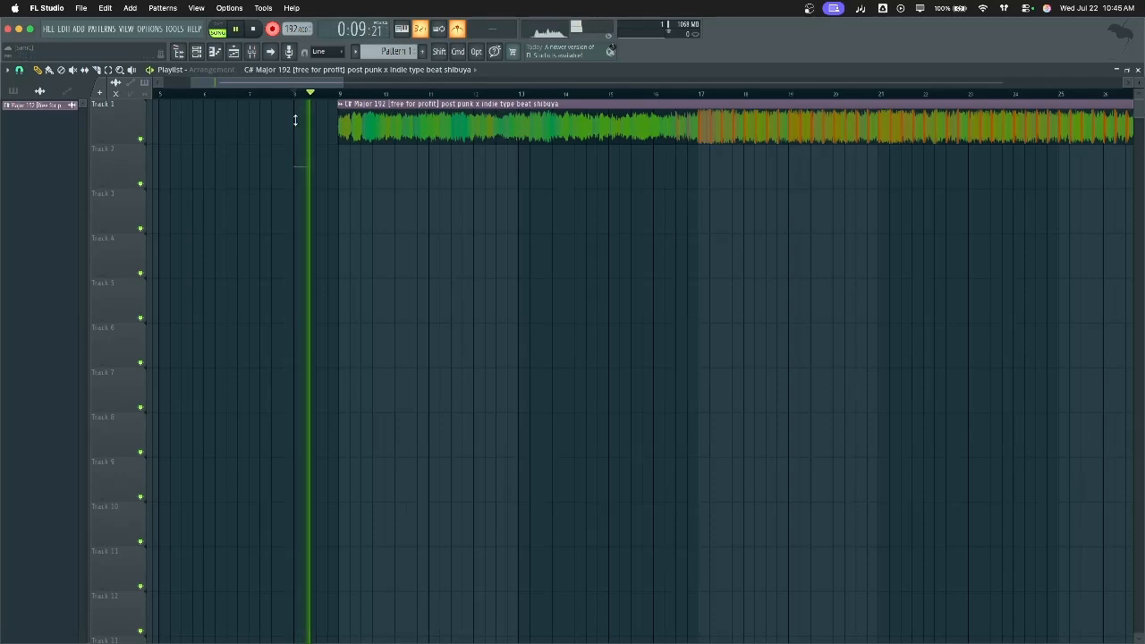
{"action": "key", "text": "space"}
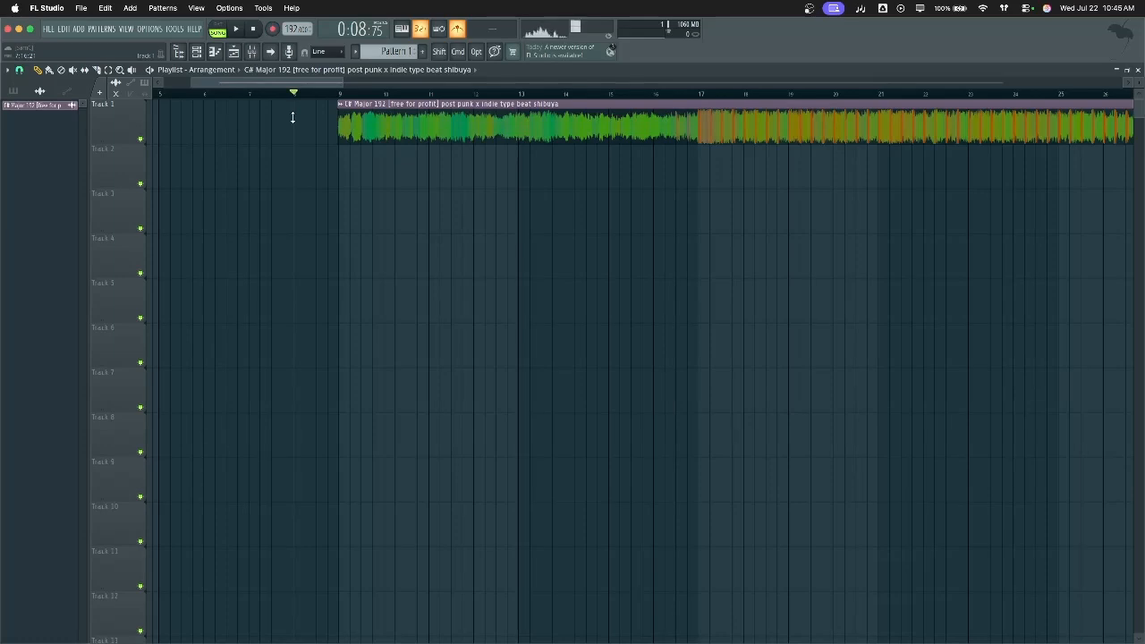
{"action": "key", "text": "space"}
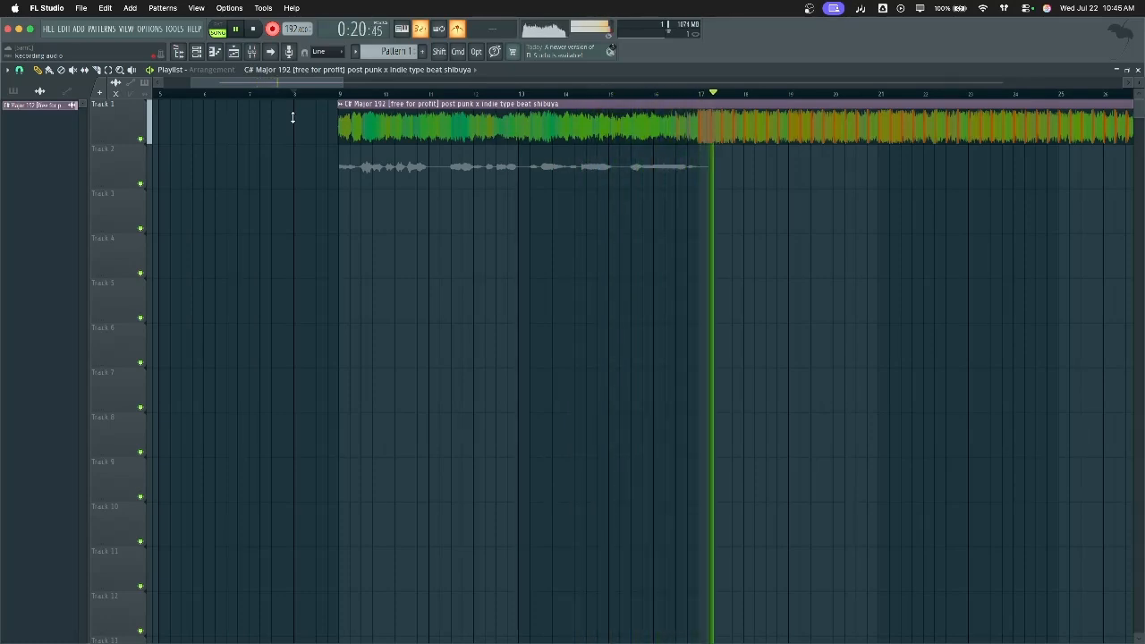
{"action": "key", "text": "space"}
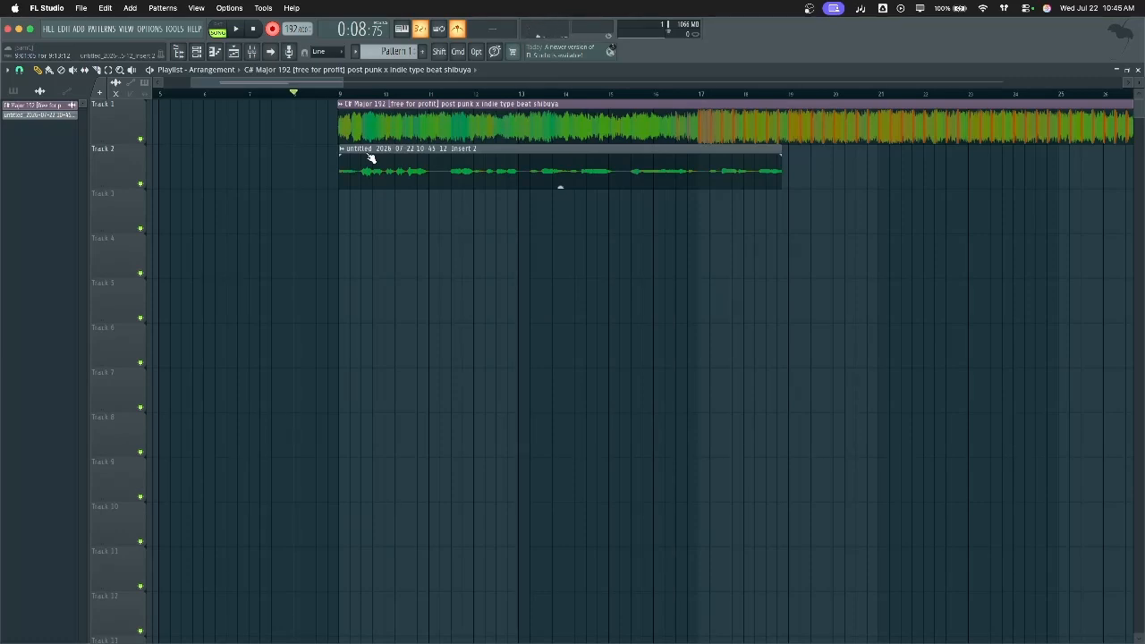
{"action": "key", "text": "space"}
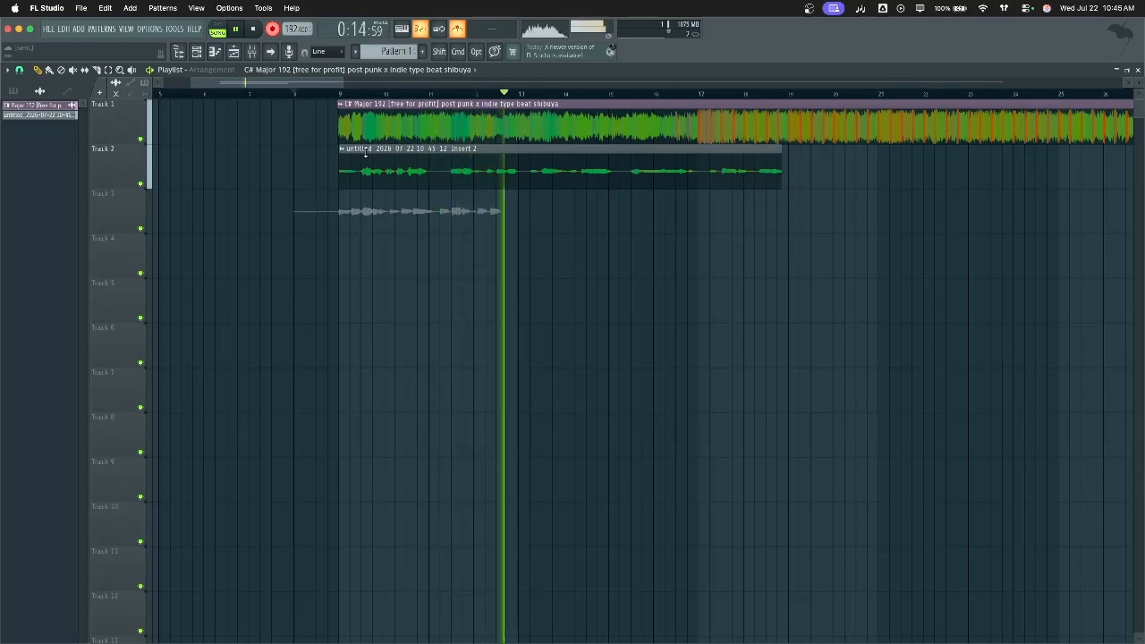
{"action": "key", "text": "space"}
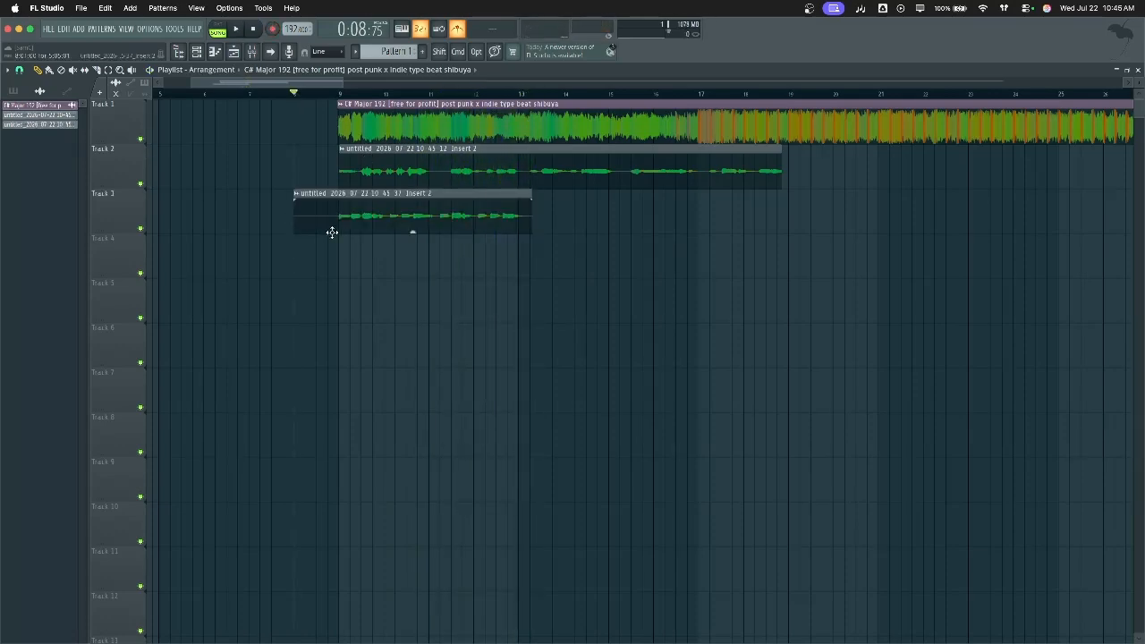
Record a third vocal take on Track 4 starting at bar 9, then stop playback
{"action": "left_click", "coordinate": [341, 93]}
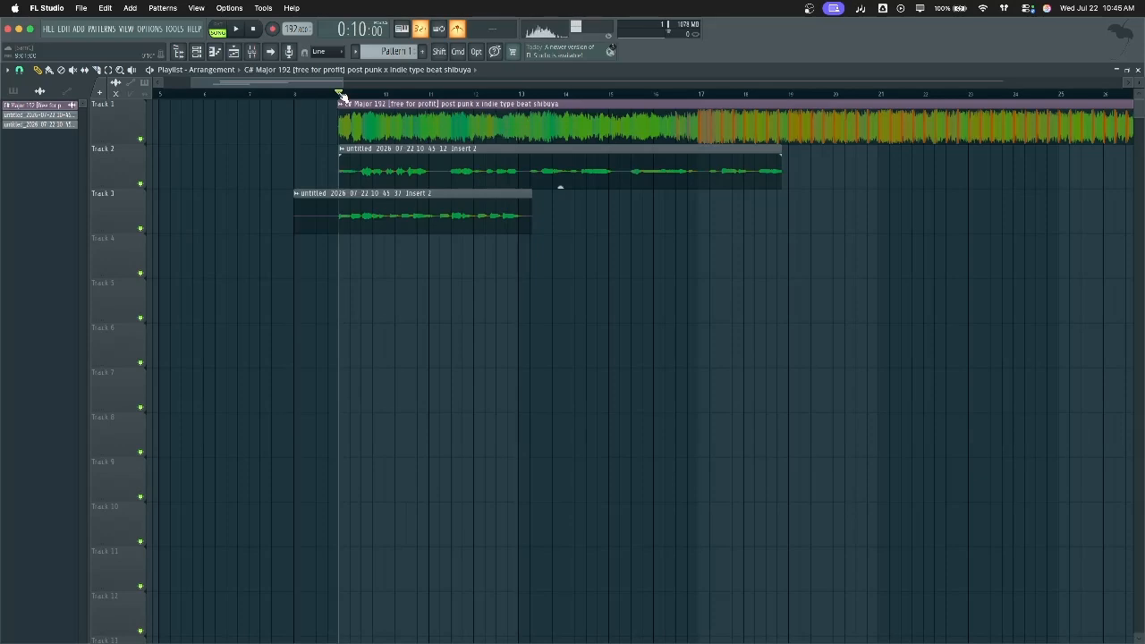
{"action": "key", "text": "r"}
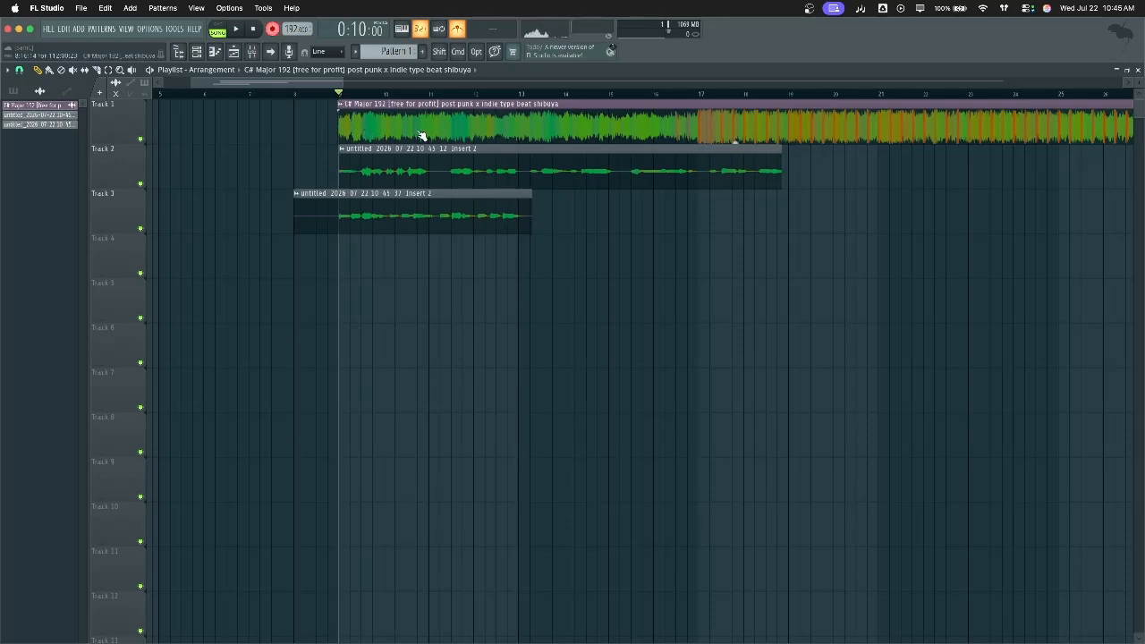
{"action": "key", "text": "space"}
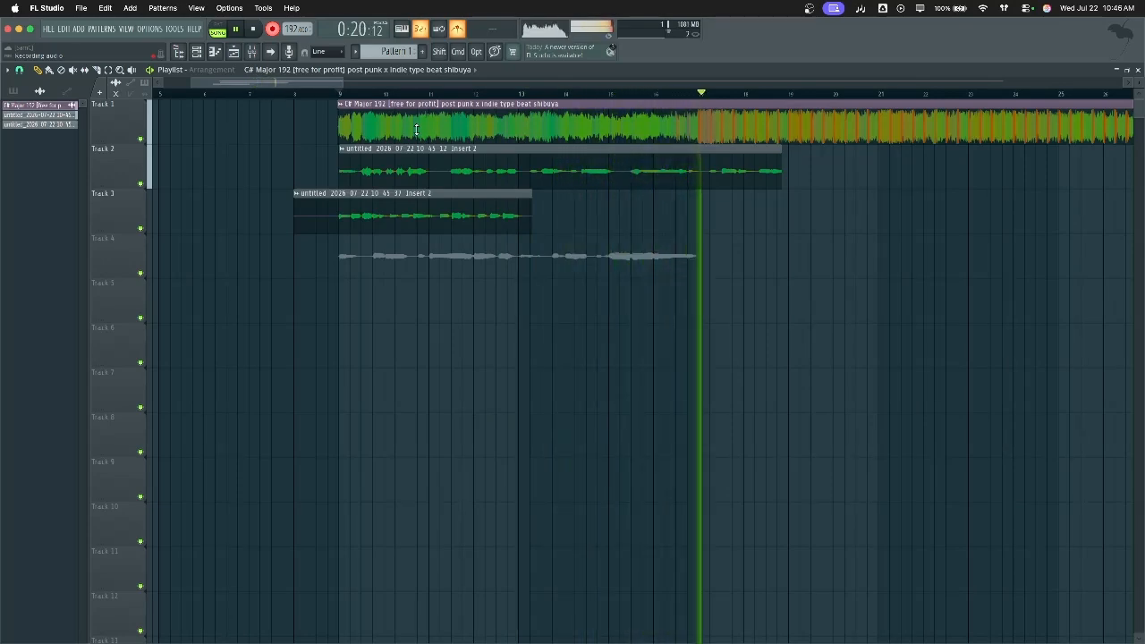
{"action": "key", "text": "space"}
{"action": "key", "text": "space"}
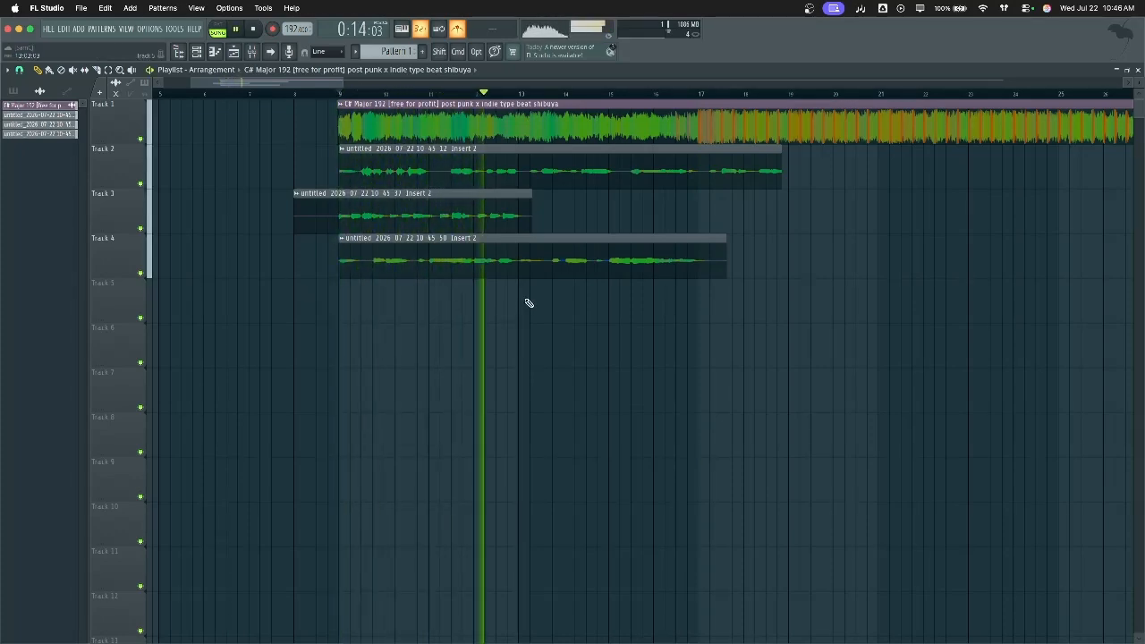
{"action": "key", "text": "space"}
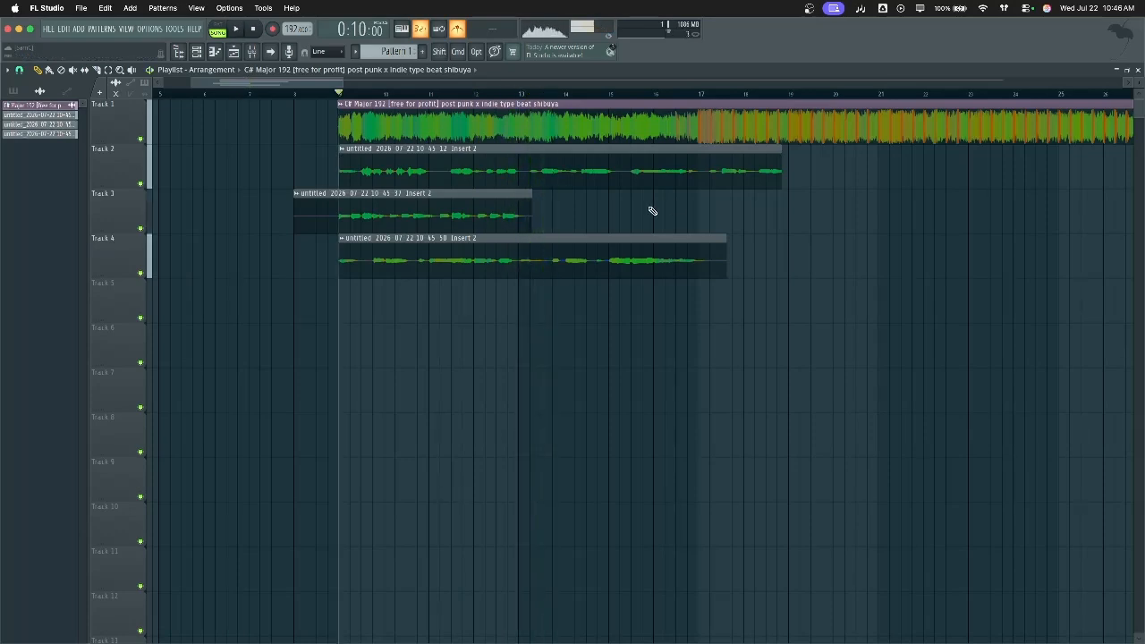
Pan the Track 3 vocal take 44% to the right in its clip settings
{"action": "scroll", "coordinate": [650, 211], "scroll_direction": "down", "scroll_amount": 3}
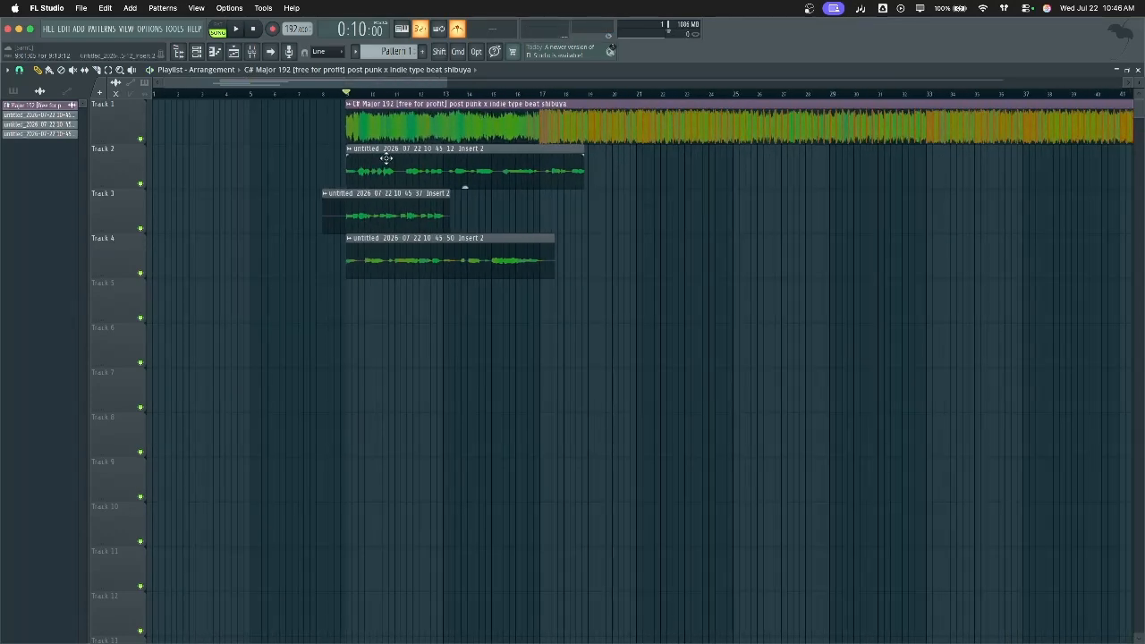
{"action": "double_click", "coordinate": [386, 159]}
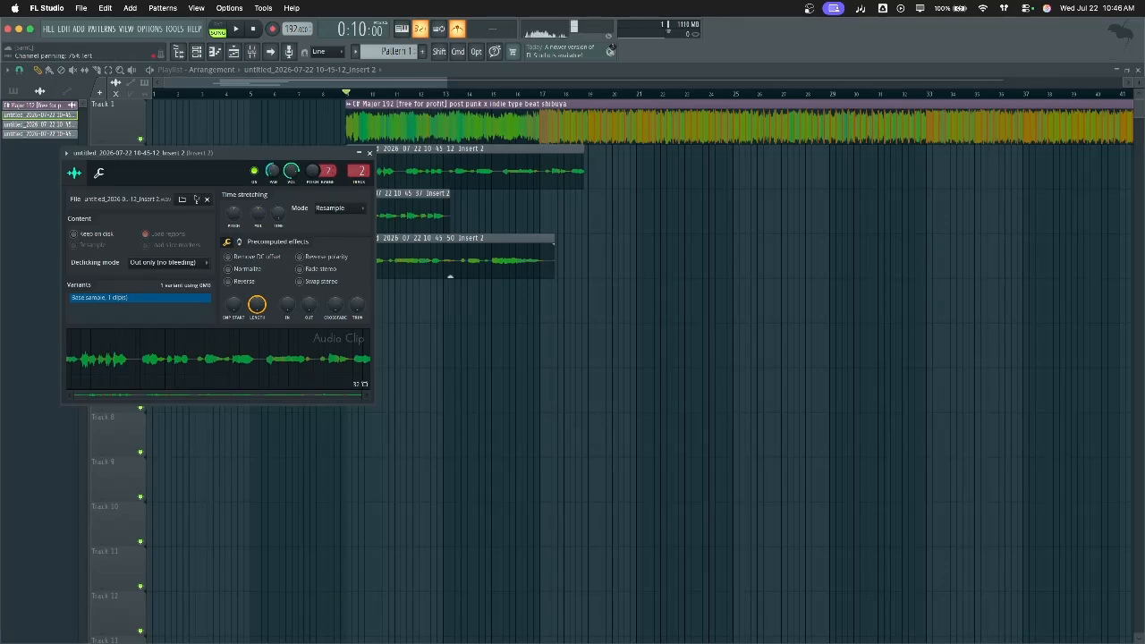
{"action": "double_click", "coordinate": [393, 210]}
{"action": "left_click_drag", "start_coordinate": [287, 185], "coordinate": [287, 165]}
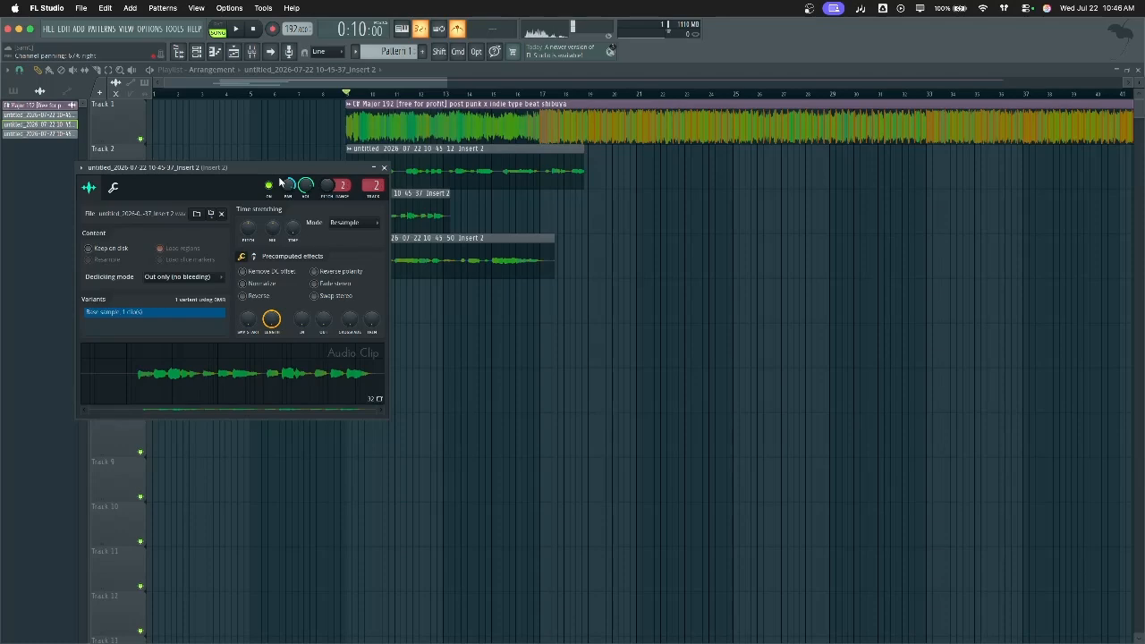
{"action": "left_click", "coordinate": [384, 167]}
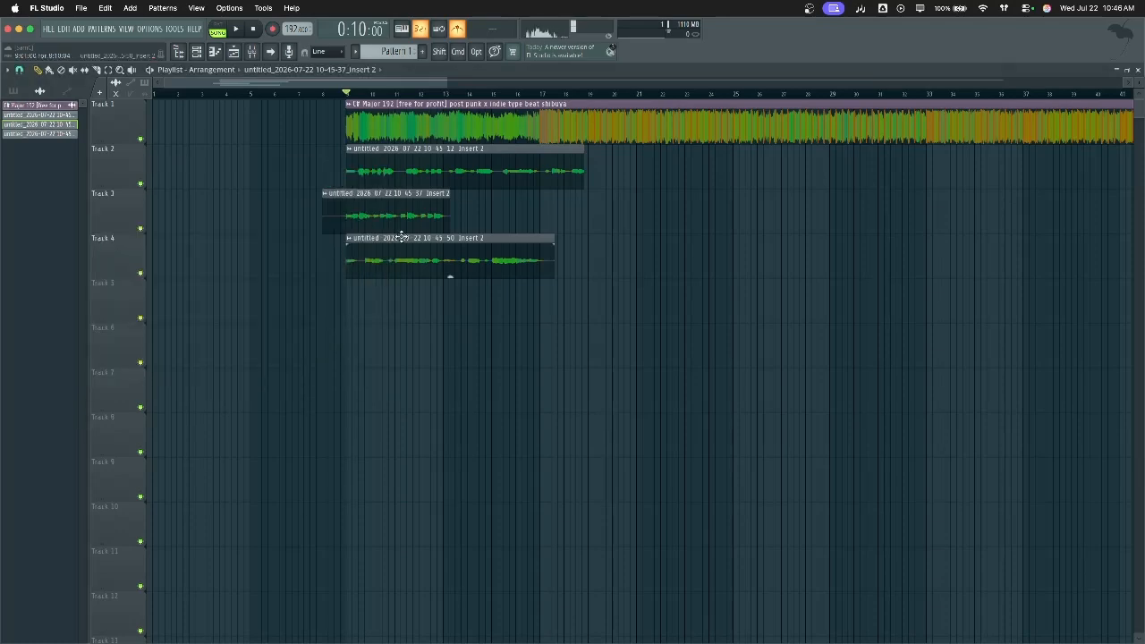
Name Track 2 'Left' and Track 3 'Right', then play the arrangement
{"action": "right_click", "coordinate": [105, 167], "text": "shift"}
{"action": "key", "text": "Escape"}
{"action": "key", "text": "shift"}
{"action": "right_click", "coordinate": [133, 169], "text": "shift"}
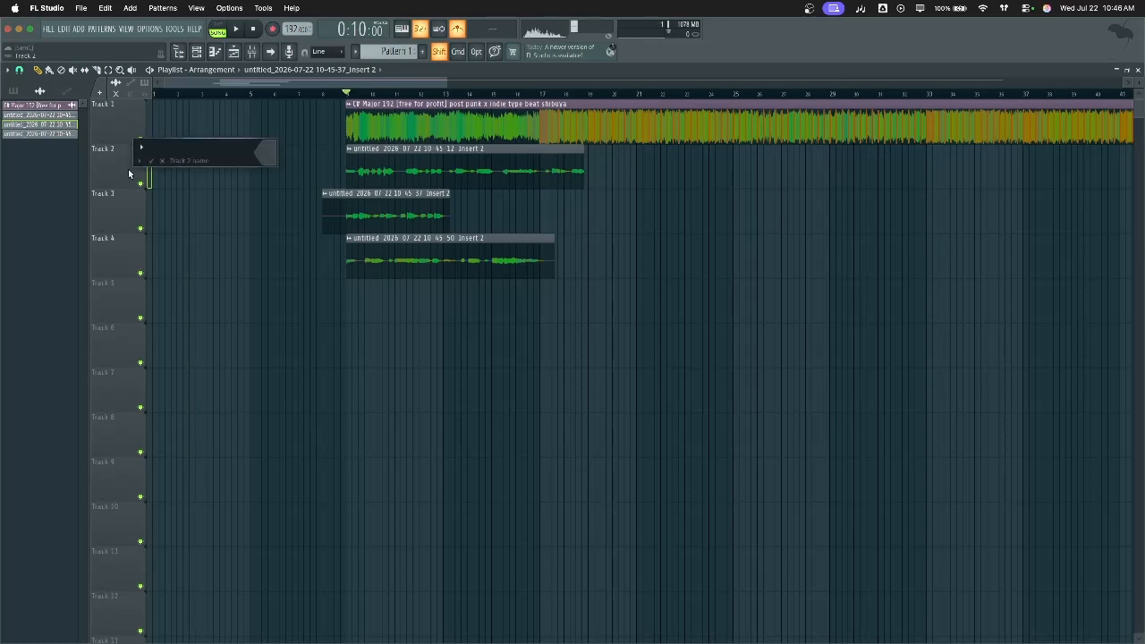
{"action": "type", "text": "Left"}
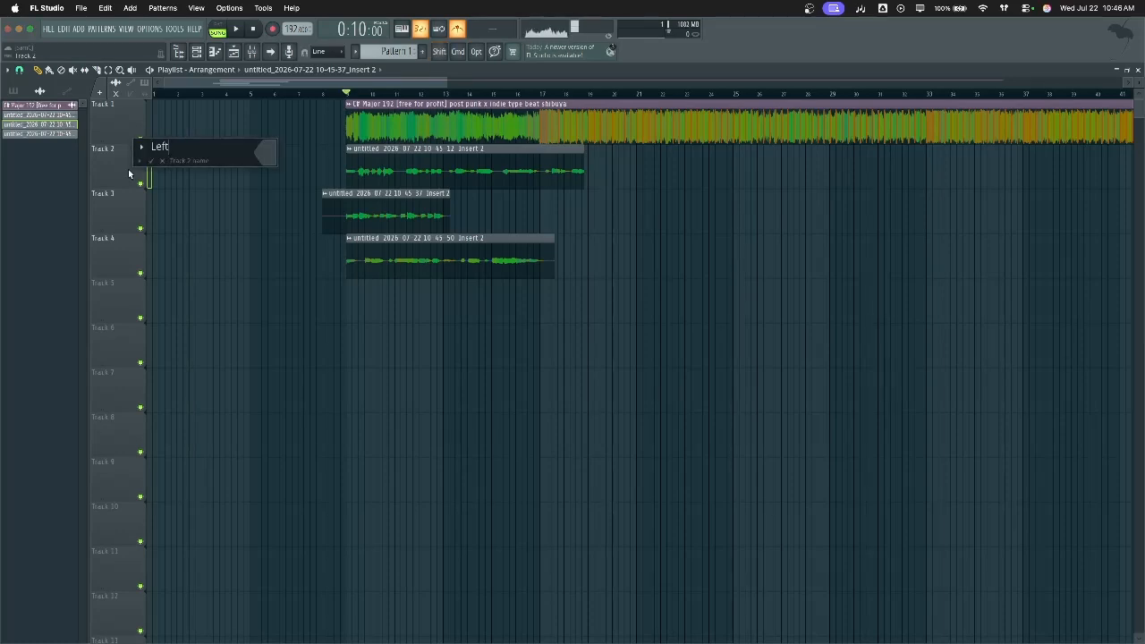
{"action": "key", "text": "Return"}
{"action": "key", "text": "shift"}
{"action": "right_click", "coordinate": [122, 209], "text": "shift"}
{"action": "type", "text": "Ri"}
{"action": "key", "text": "Return"}
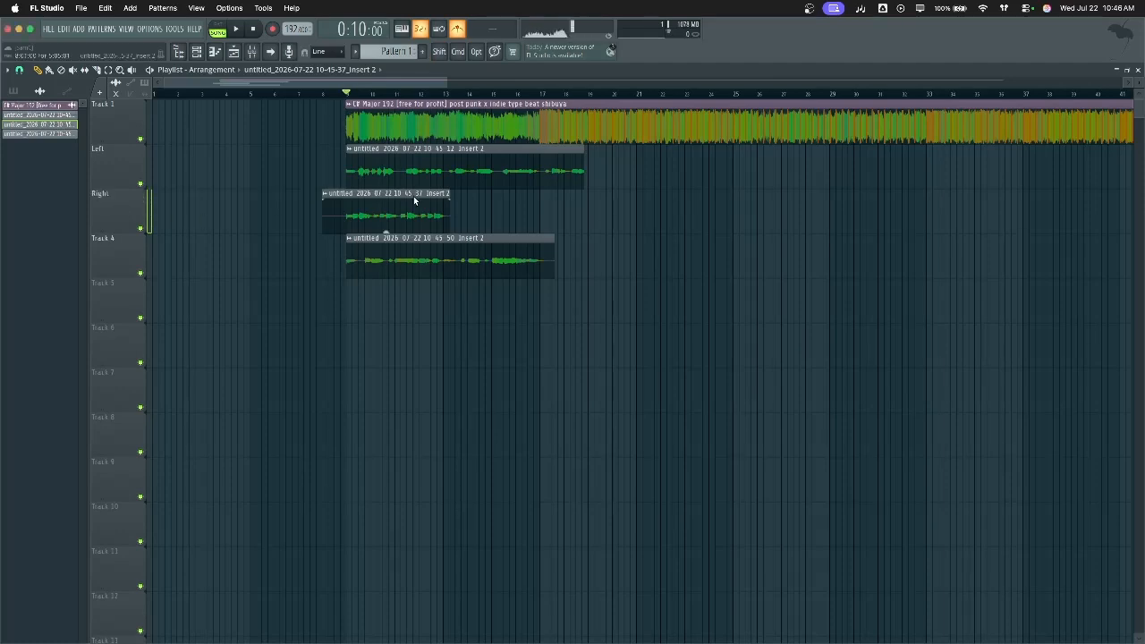
{"action": "key", "text": "space"}
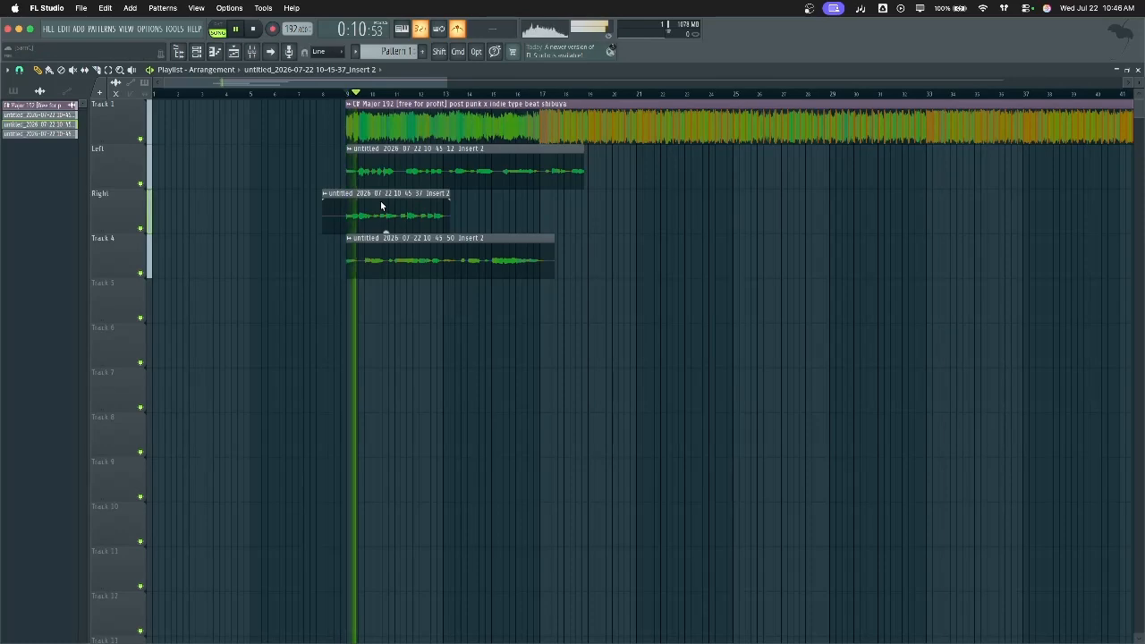
Stop playback and open the mixer with the Lead FX track selected
{"action": "key", "text": "space"}
{"action": "left_click", "coordinate": [259, 53]}
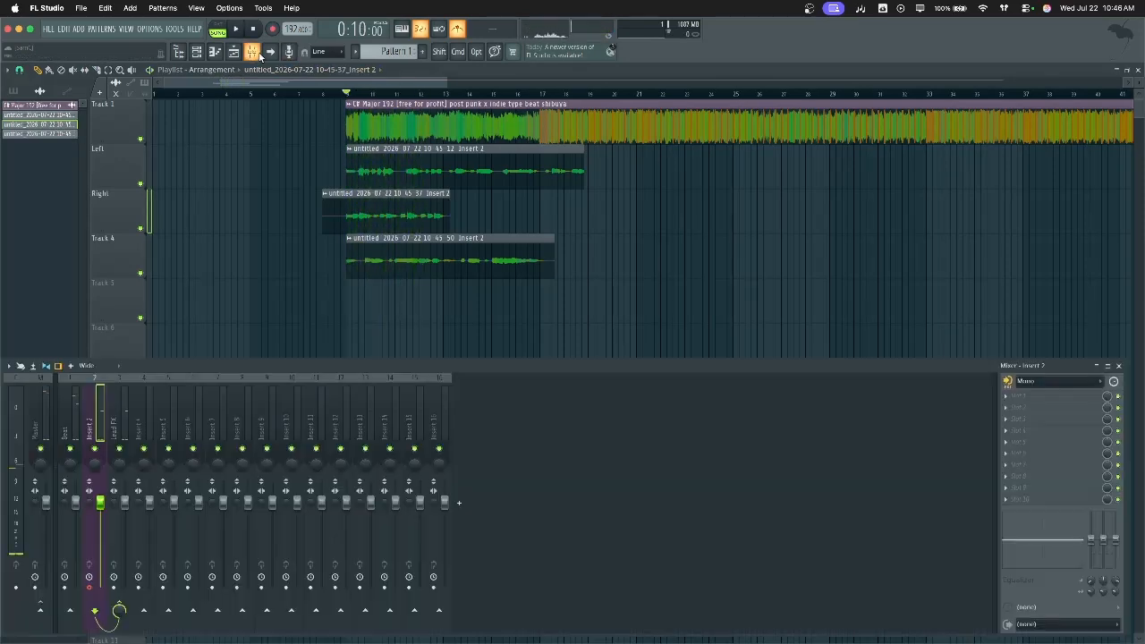
{"action": "left_click", "coordinate": [124, 415]}
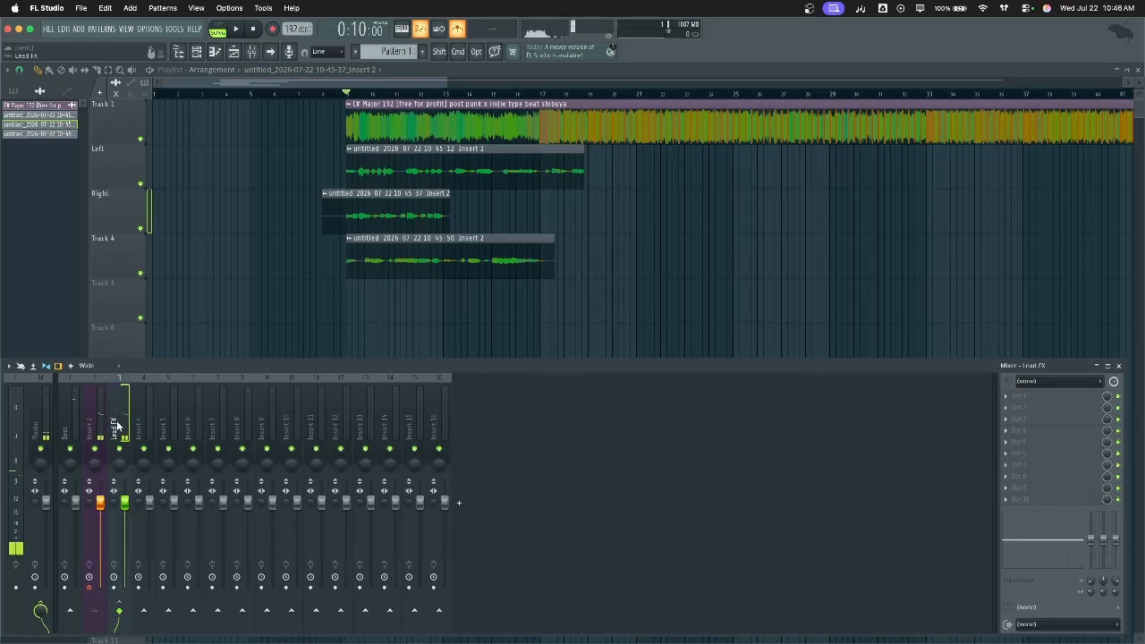
{"action": "right_click", "coordinate": [130, 420]}
Browse the Lead FX track's saved mixer states, close the browser, then reopen the state list
{"action": "mouse_move", "coordinate": [259, 322]}
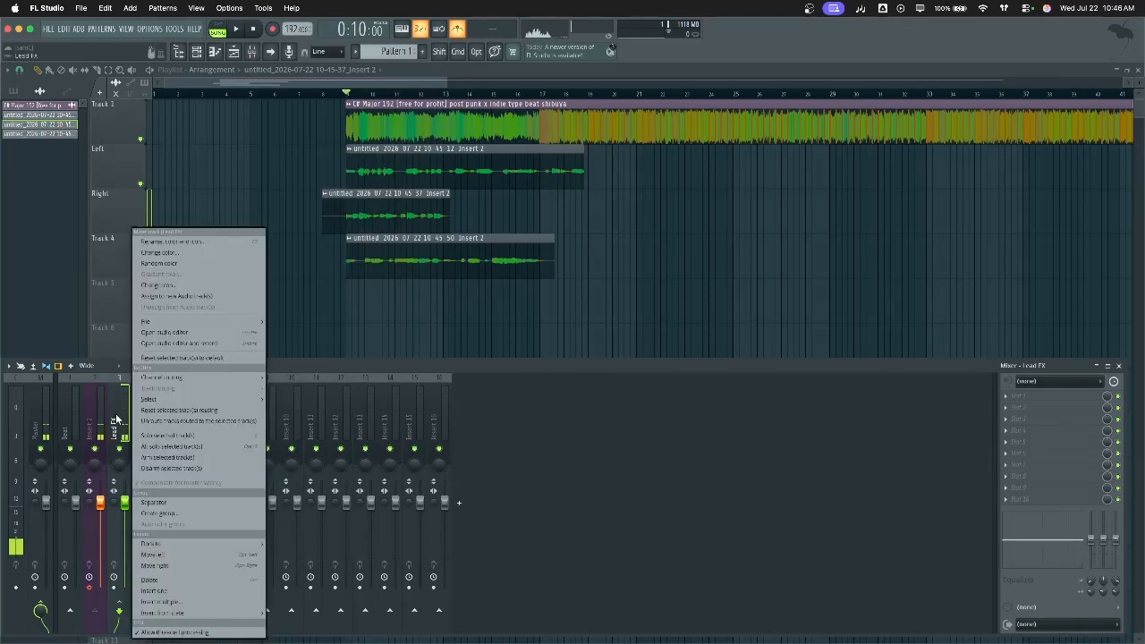
{"action": "mouse_move", "coordinate": [215, 321]}
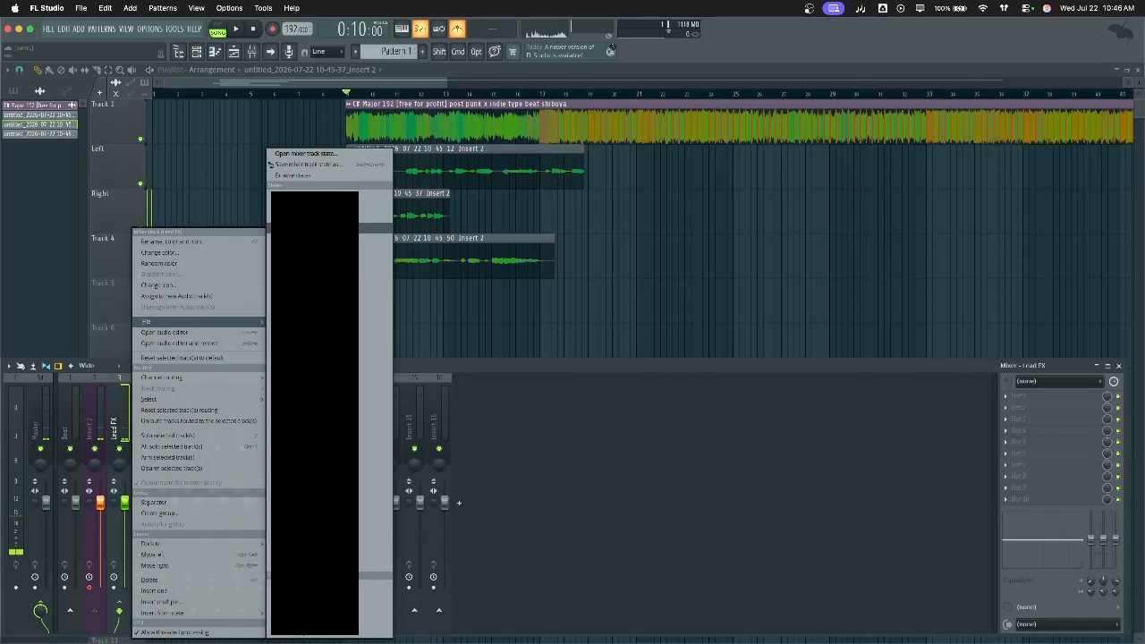
{"action": "left_click", "coordinate": [319, 154]}
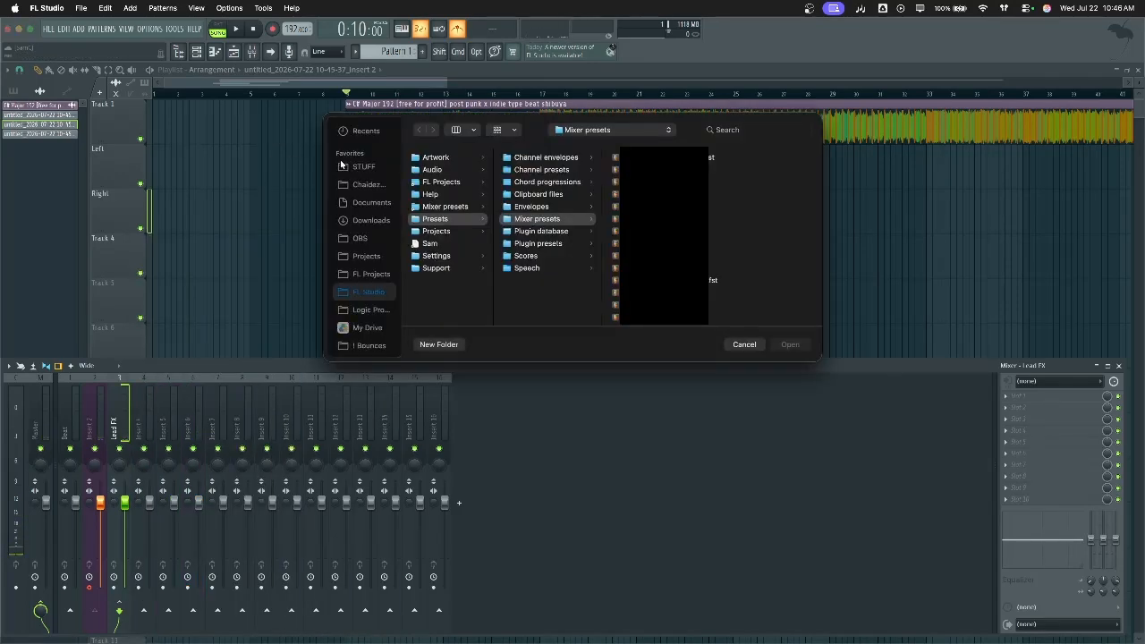
{"action": "scroll", "coordinate": [712, 236], "scroll_direction": "down", "scroll_amount": 5}
{"action": "scroll", "coordinate": [712, 234], "scroll_direction": "up", "scroll_amount": 5}
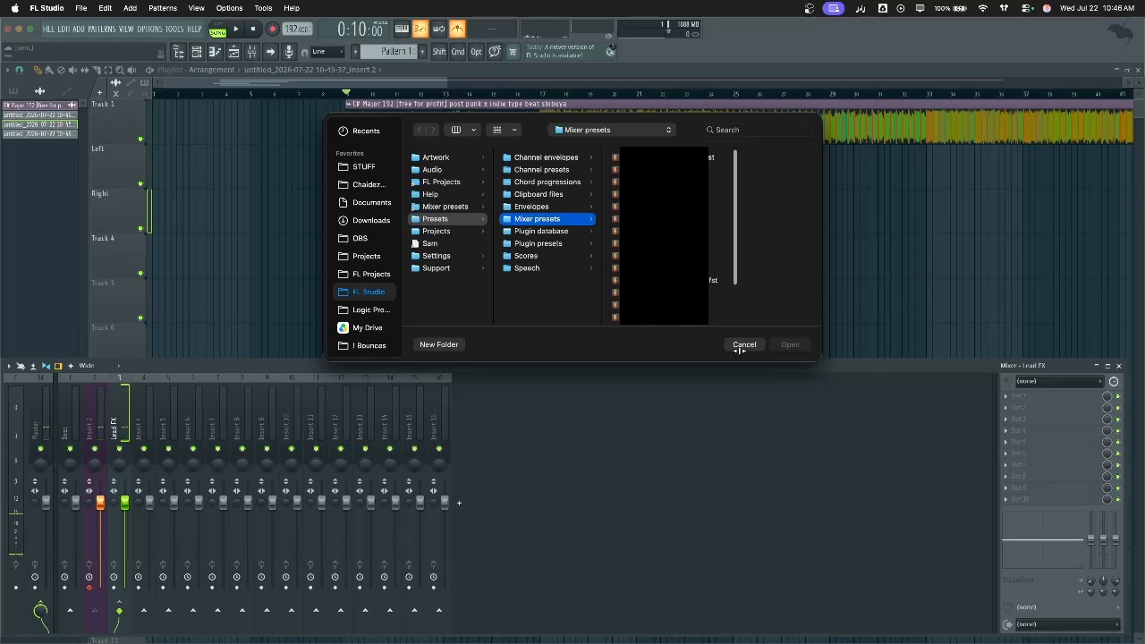
{"action": "left_click", "coordinate": [743, 347]}
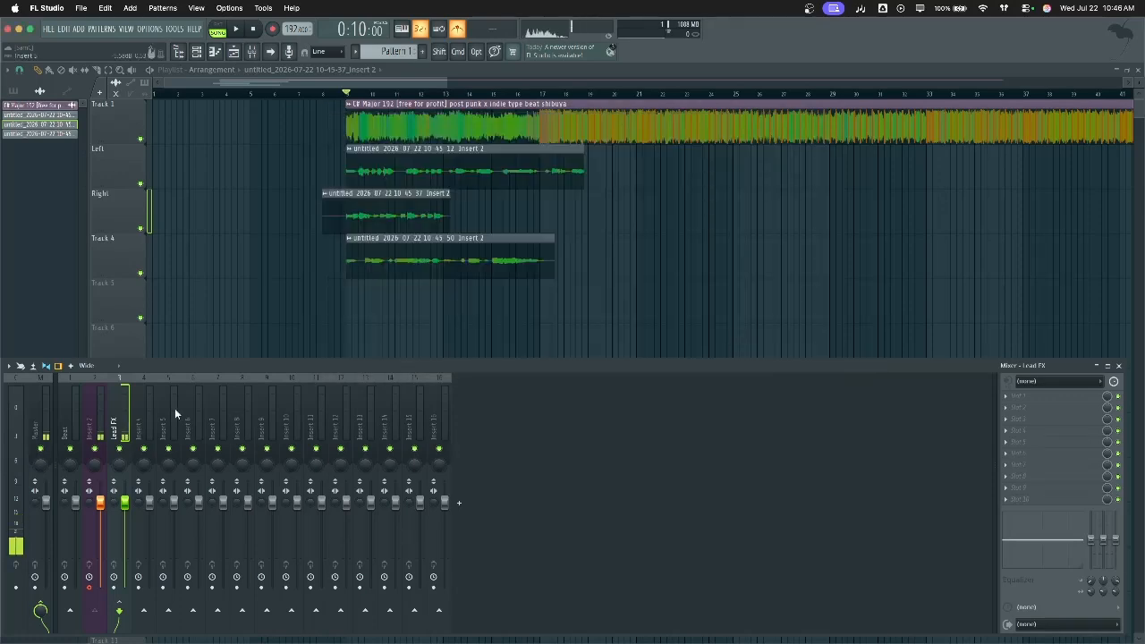
{"action": "right_click", "coordinate": [133, 416]}
{"action": "mouse_move", "coordinate": [235, 321]}
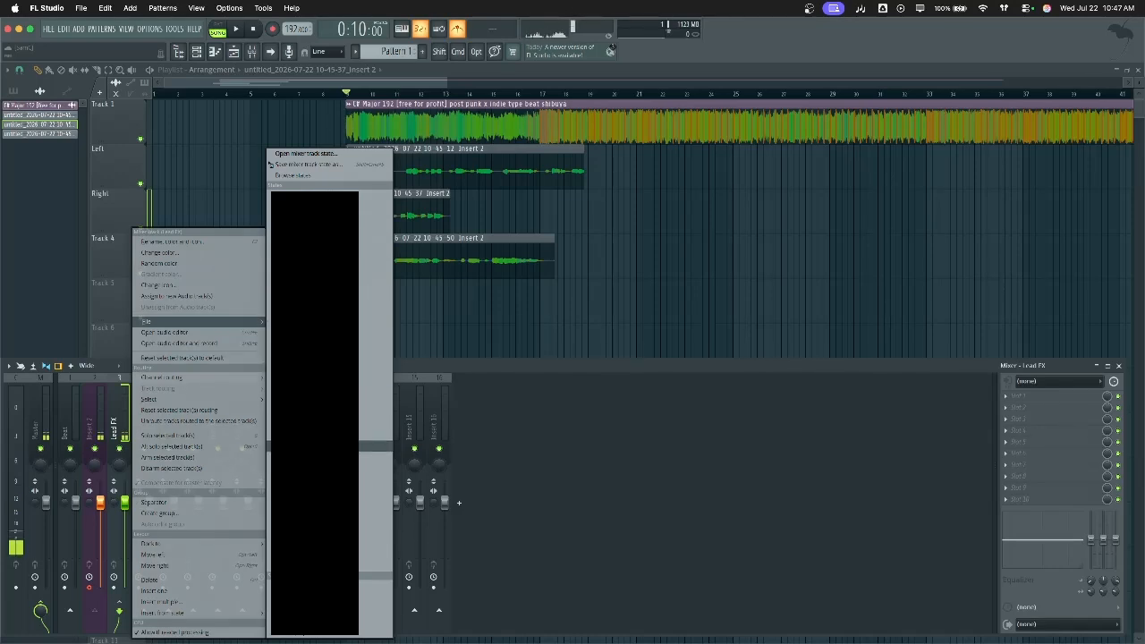
Load the Lead Vocal mixer state, reset its volume fader to default, and preview the song
{"action": "left_click", "coordinate": [362, 436]}
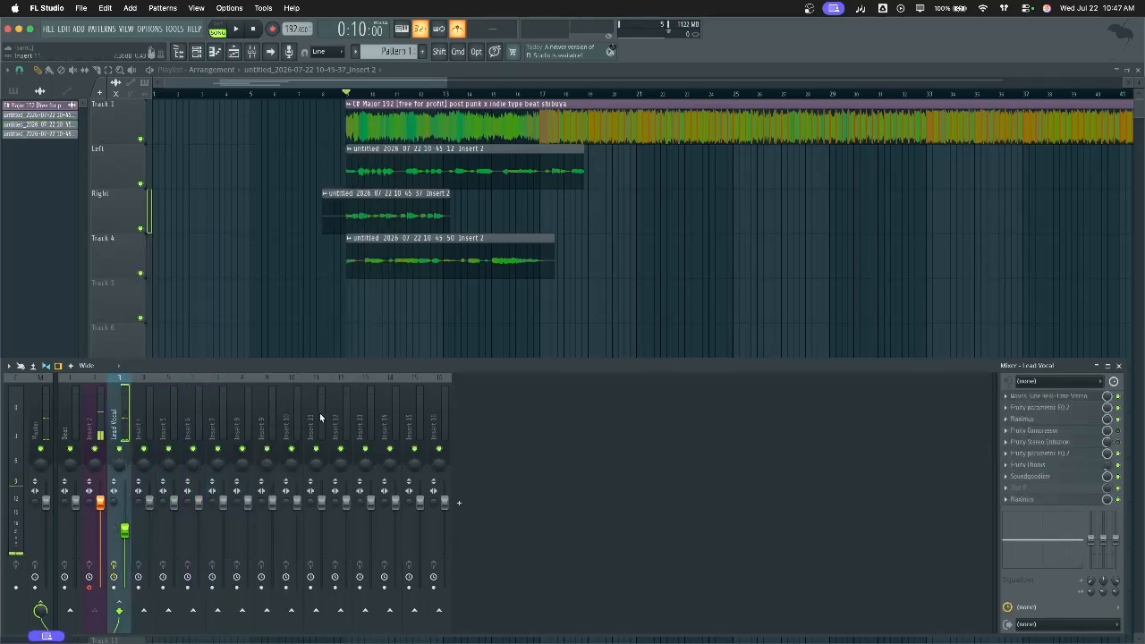
{"action": "right_click", "coordinate": [124, 530]}
{"action": "left_click", "coordinate": [161, 461]}
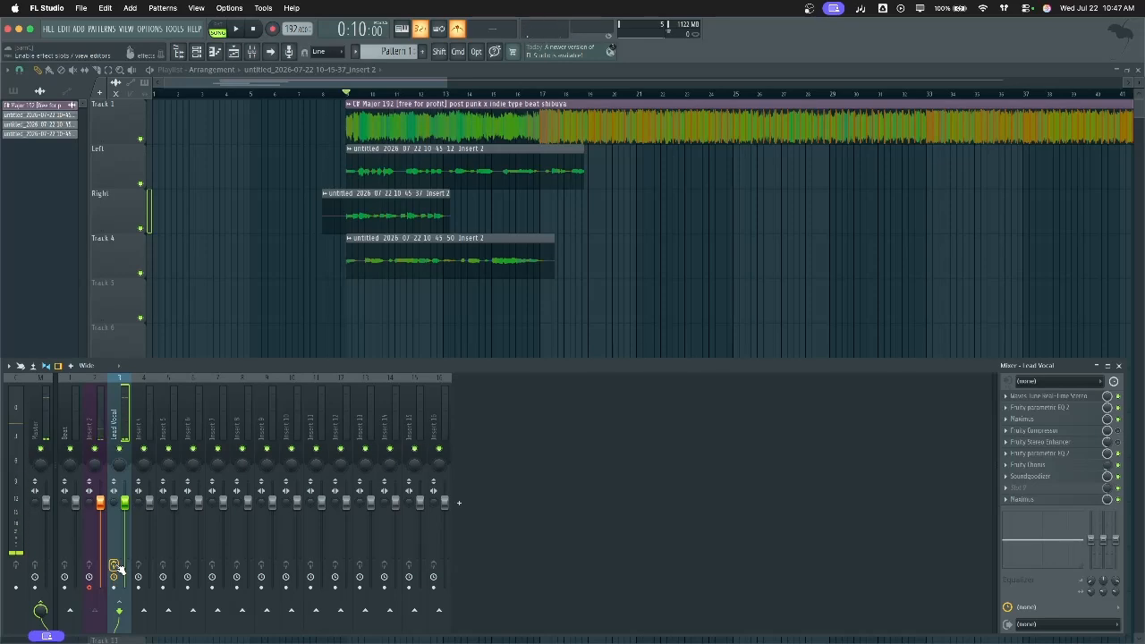
{"action": "key", "text": "super+z"}
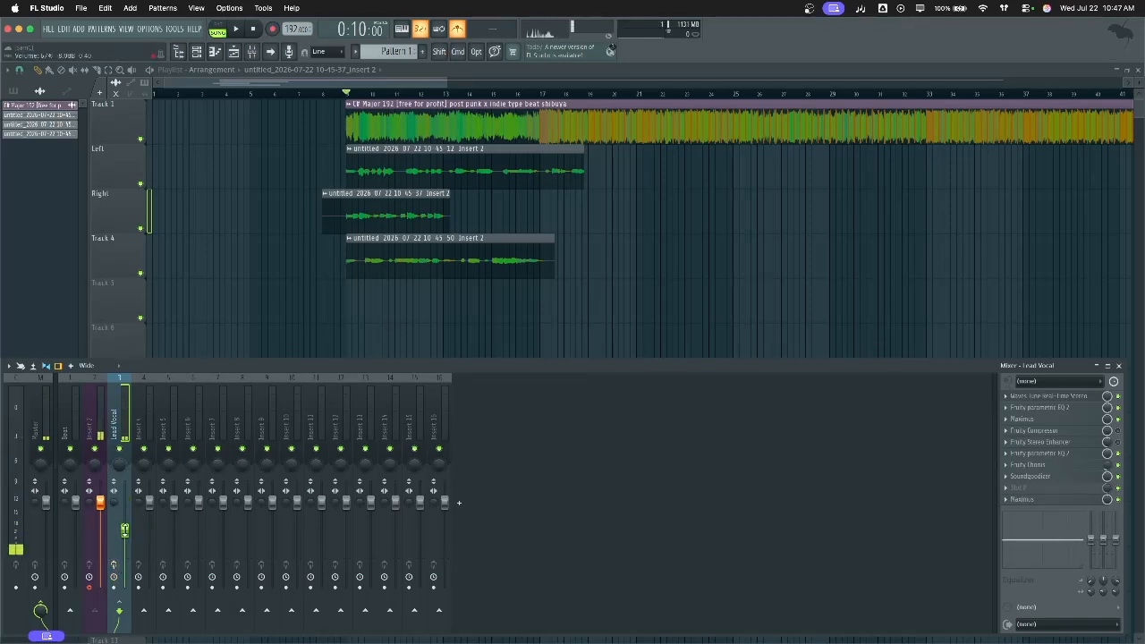
{"action": "right_click", "coordinate": [124, 528]}
{"action": "left_click", "coordinate": [159, 466]}
{"action": "key", "text": "space"}
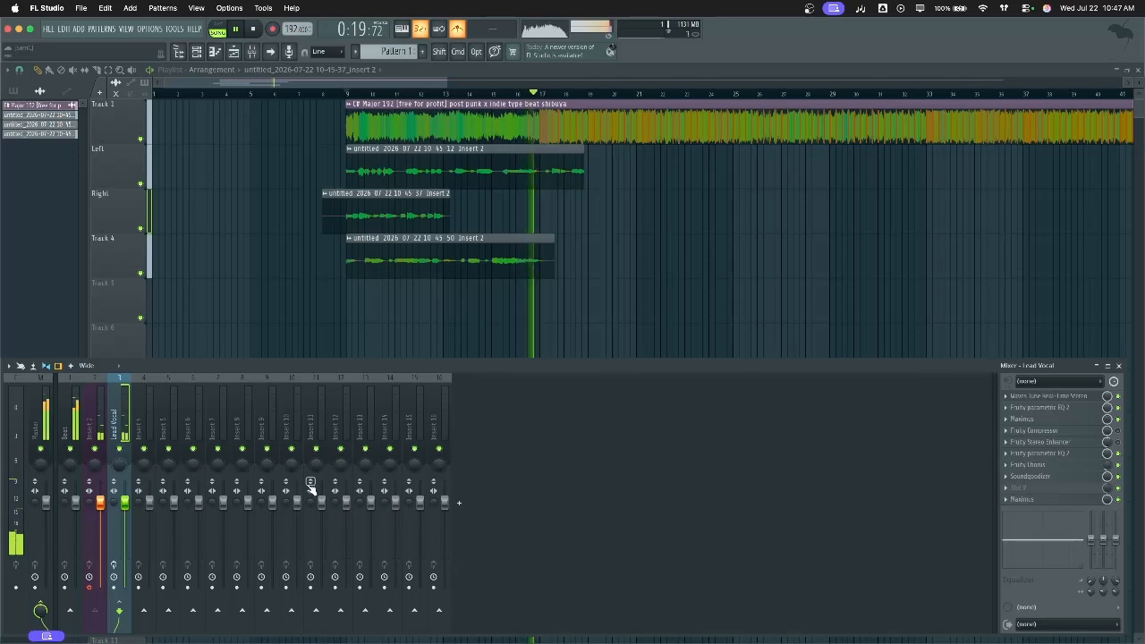
{"action": "key", "text": "space"}
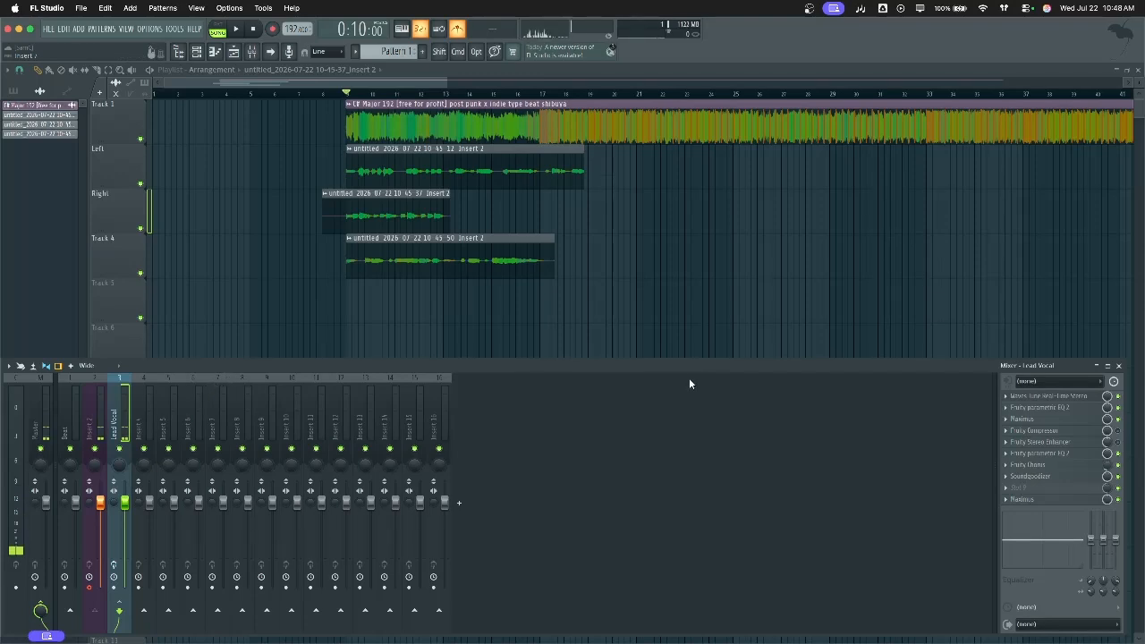
Close the mixer and start an MP3 export named 'untitled' to reach the render settings
{"action": "key", "text": "F9"}
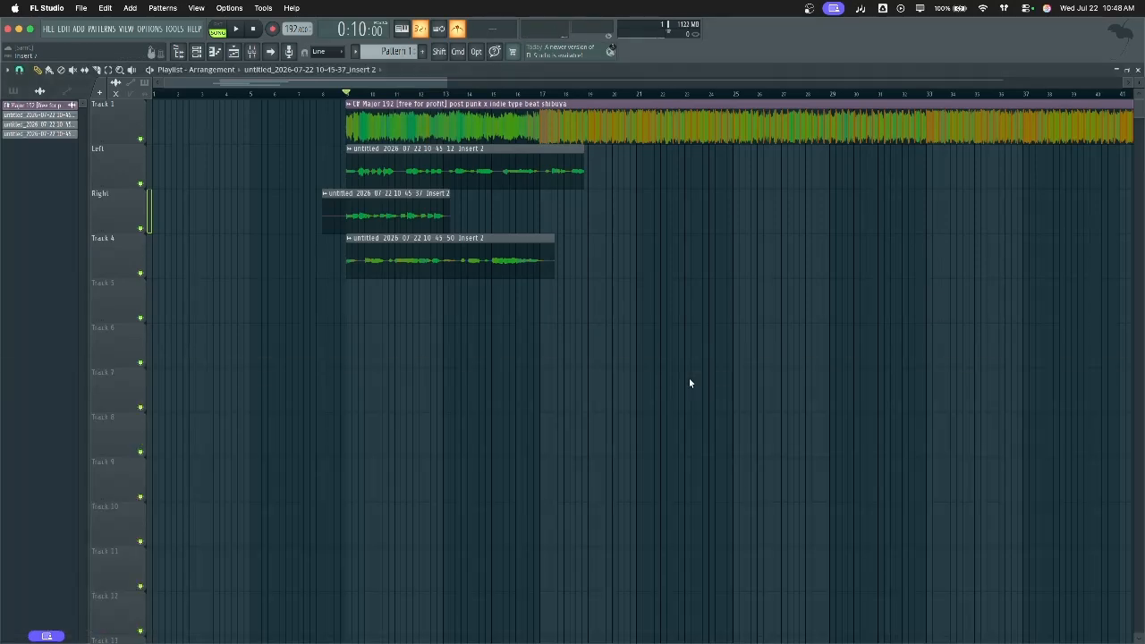
{"action": "key", "text": "super"}
{"action": "key", "text": "super+shift+r"}
{"action": "key", "text": "shift+super+r"}
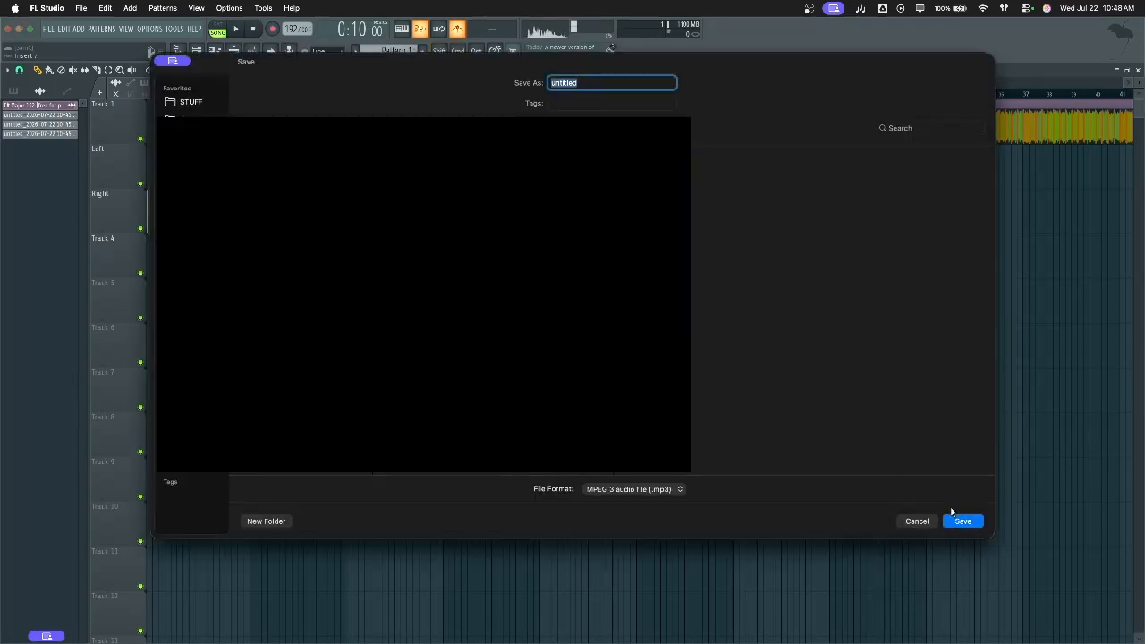
{"action": "left_click", "coordinate": [951, 520]}
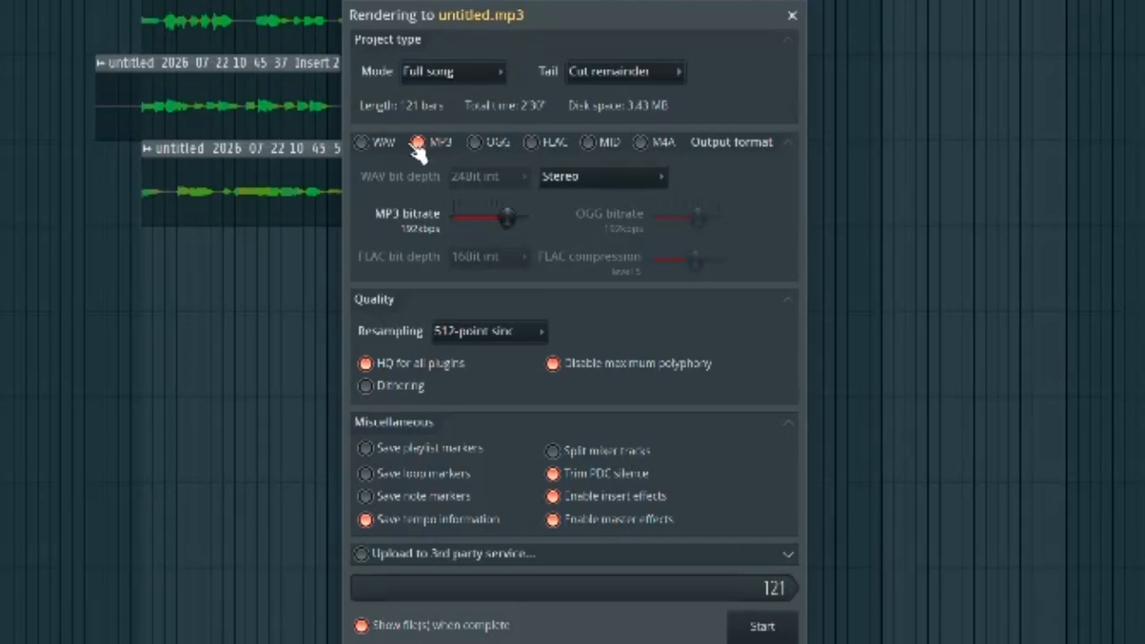
Switch the output to WAV and try 16Bit and 24Bit int depths, ending on 16Bit int
{"action": "left_click", "coordinate": [362, 143]}
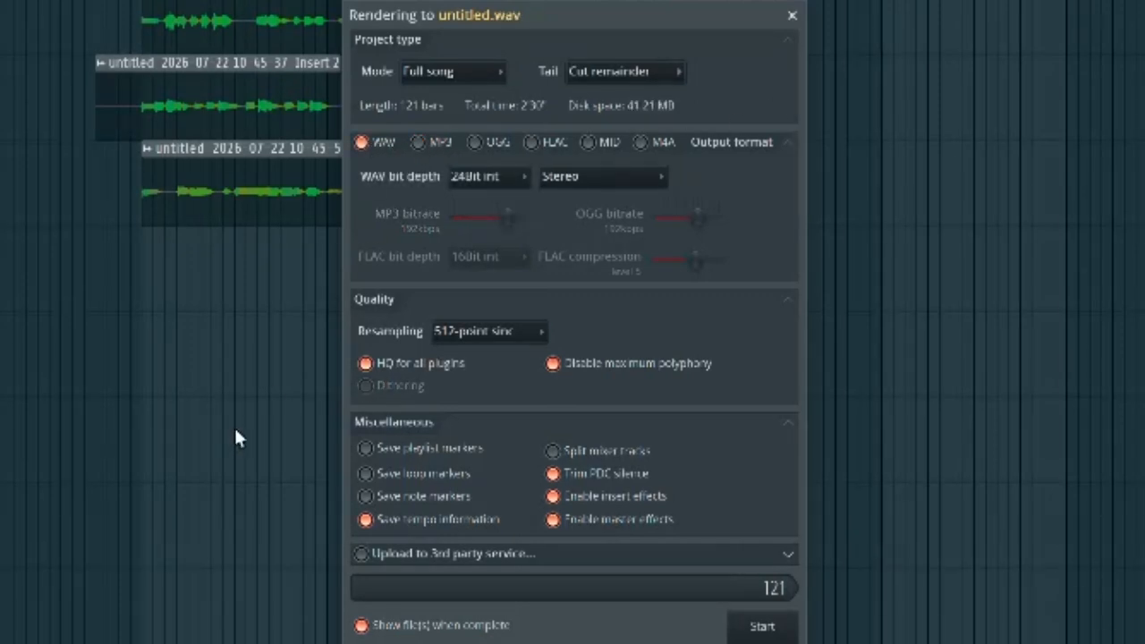
{"action": "left_click", "coordinate": [523, 176]}
{"action": "left_click", "coordinate": [503, 200]}
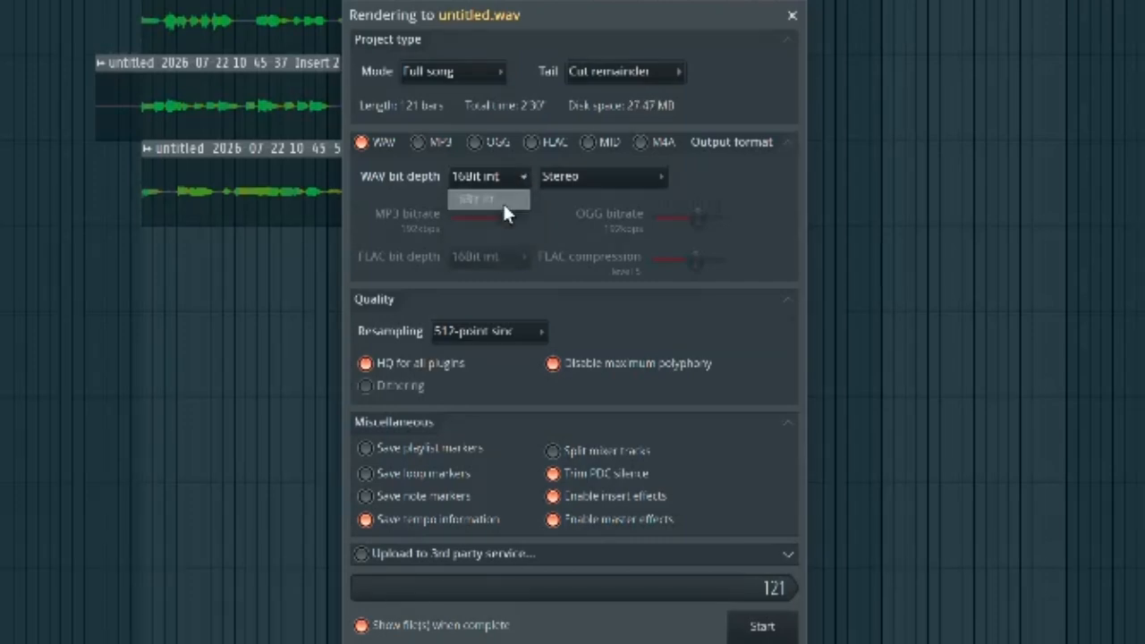
{"action": "left_click", "coordinate": [479, 179]}
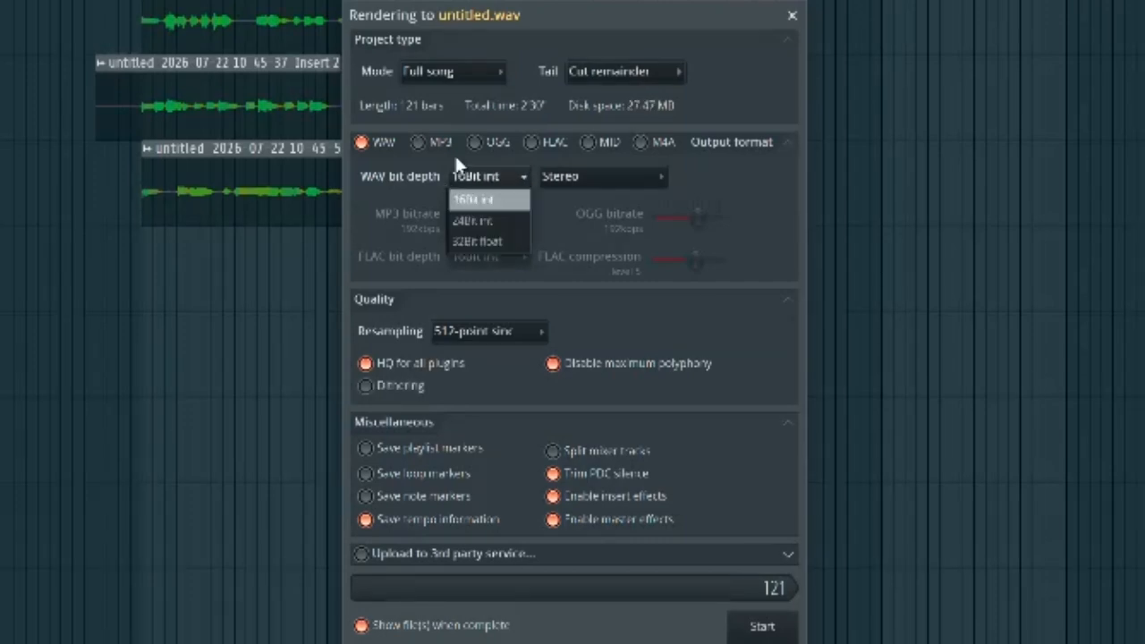
{"action": "left_click", "coordinate": [416, 171]}
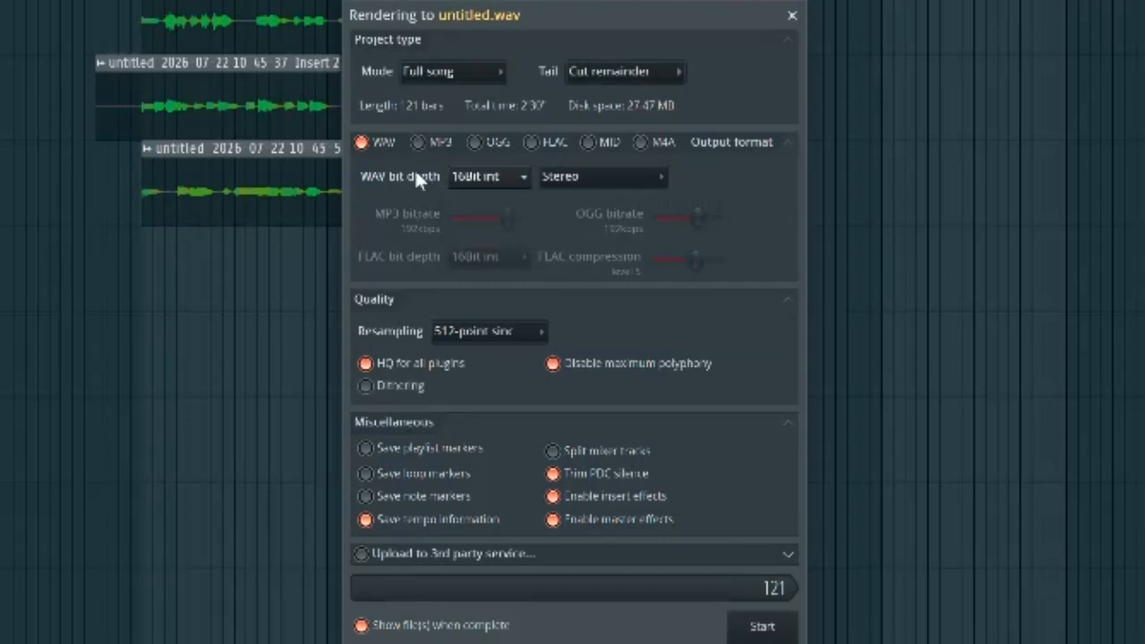
{"action": "left_click", "coordinate": [485, 178]}
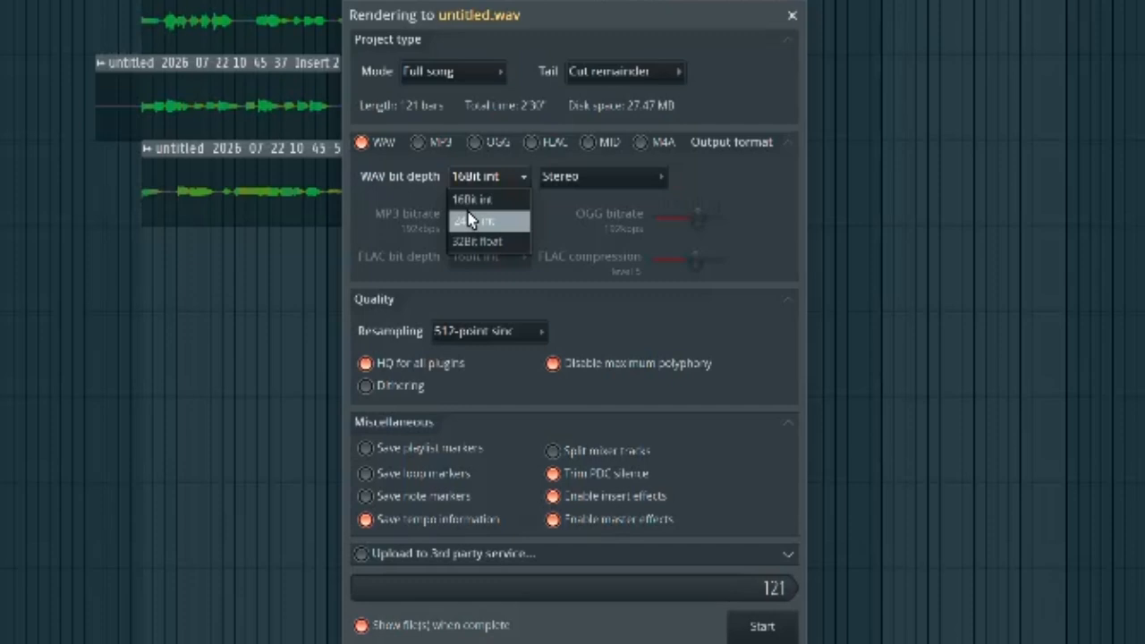
{"action": "left_click", "coordinate": [469, 219]}
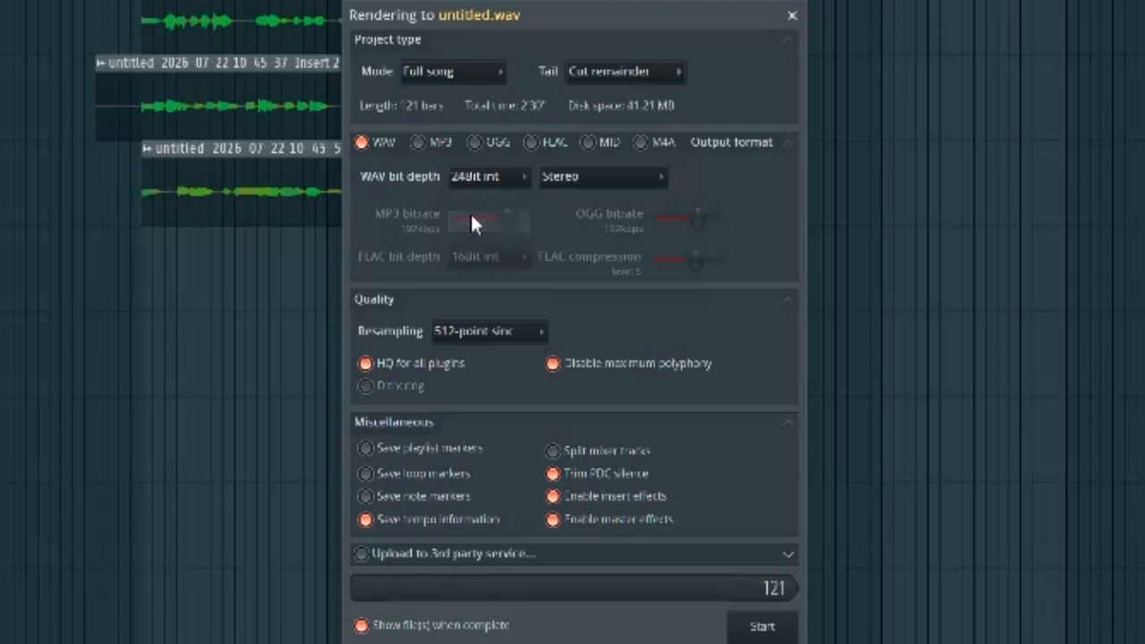
{"action": "left_click", "coordinate": [476, 179]}
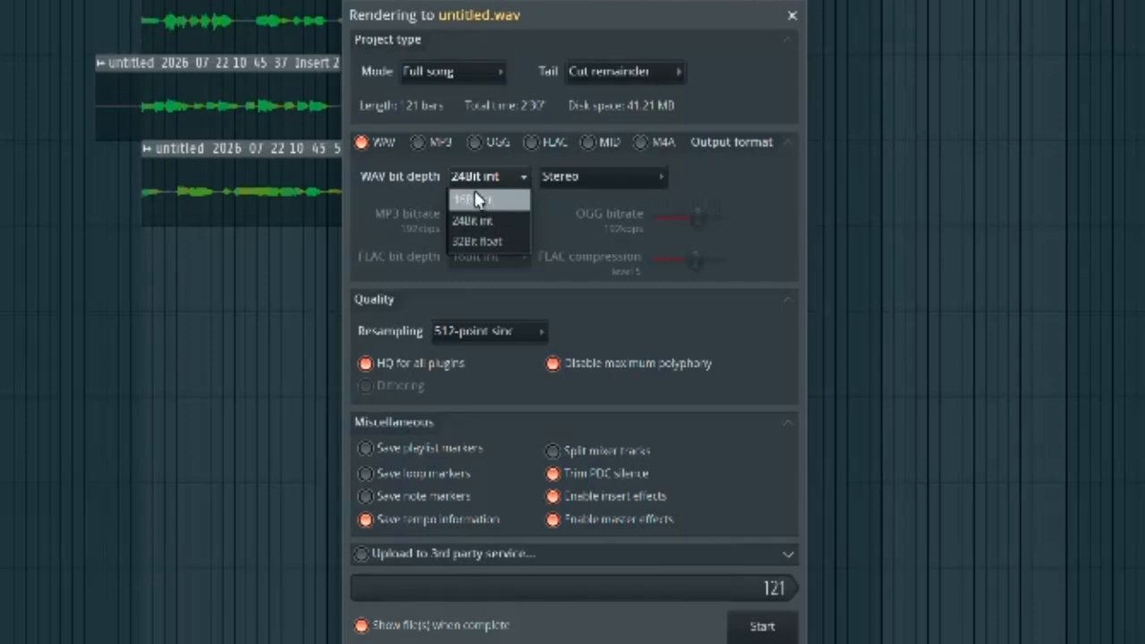
{"action": "left_click", "coordinate": [476, 199]}
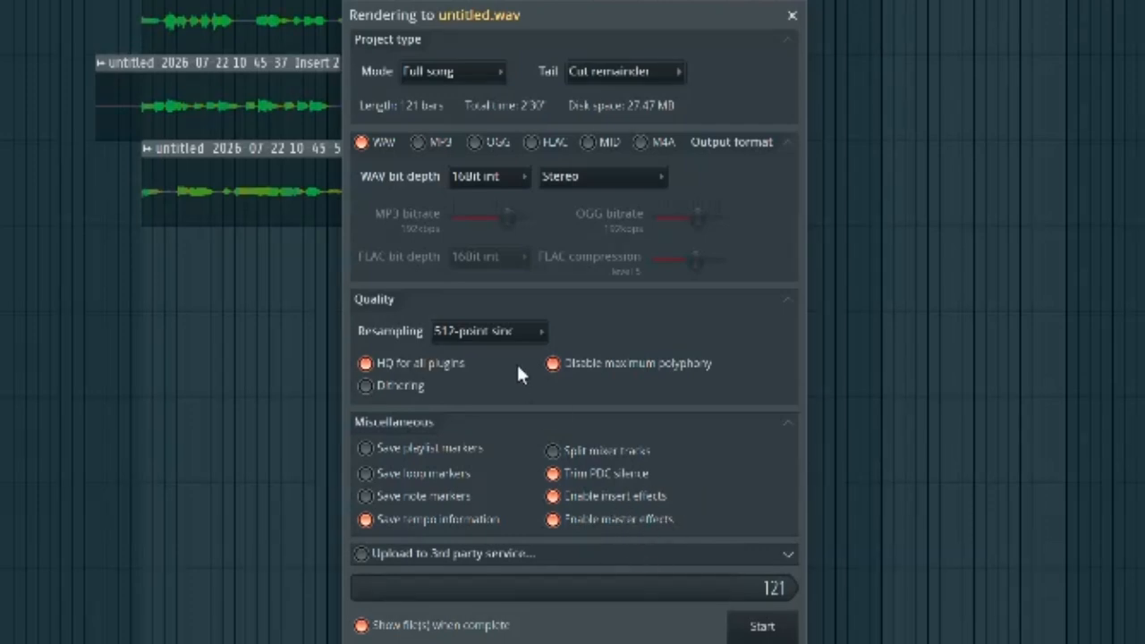
Keep 512-point sinc resampling, set the output back to MP3, and close the render window
{"action": "left_click", "coordinate": [497, 333]}
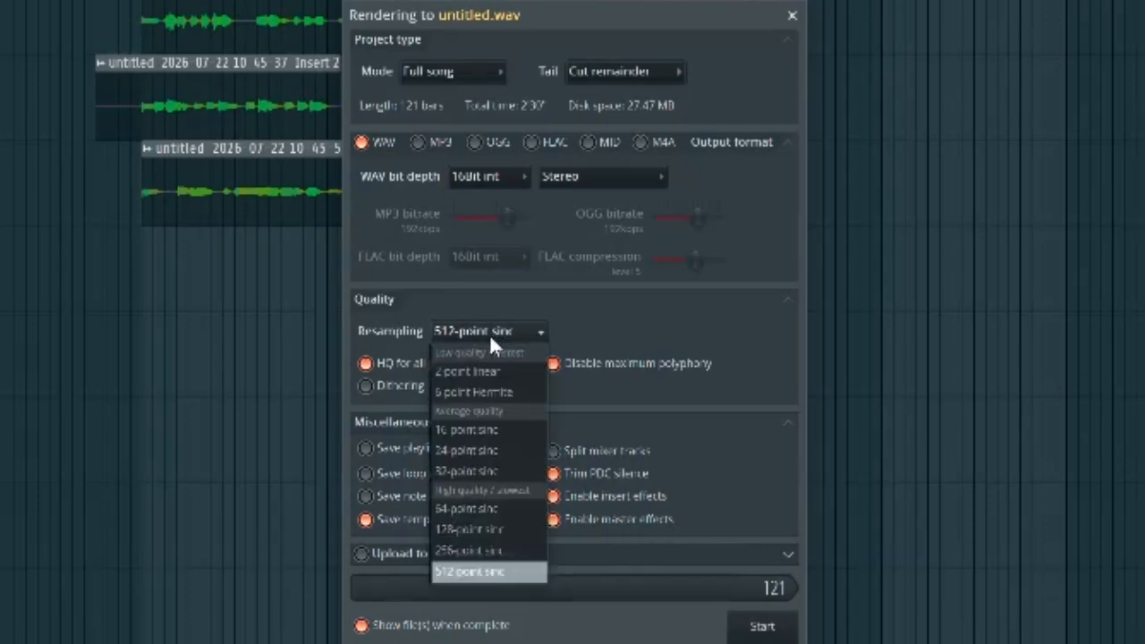
{"action": "left_click", "coordinate": [593, 333]}
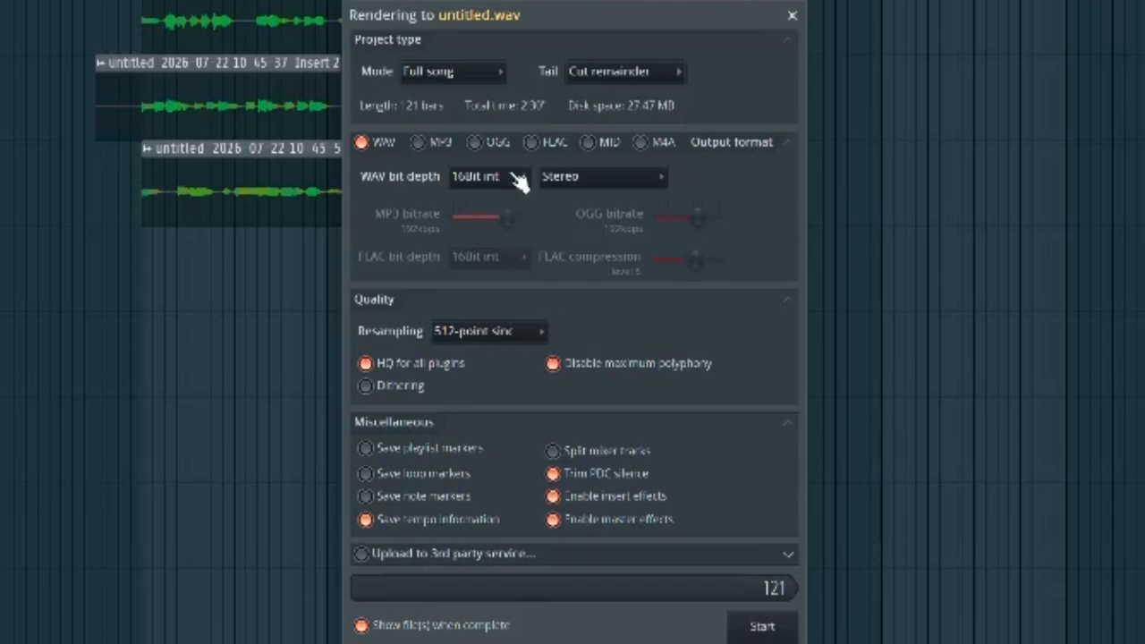
{"action": "left_click", "coordinate": [418, 142]}
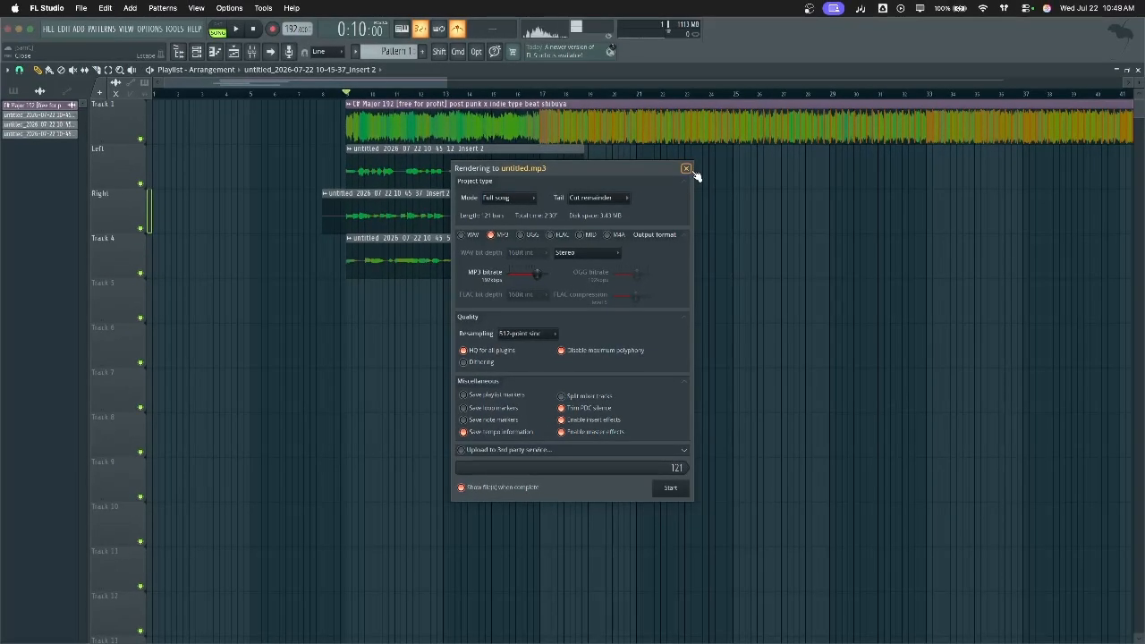
{"action": "left_click", "coordinate": [792, 15]}
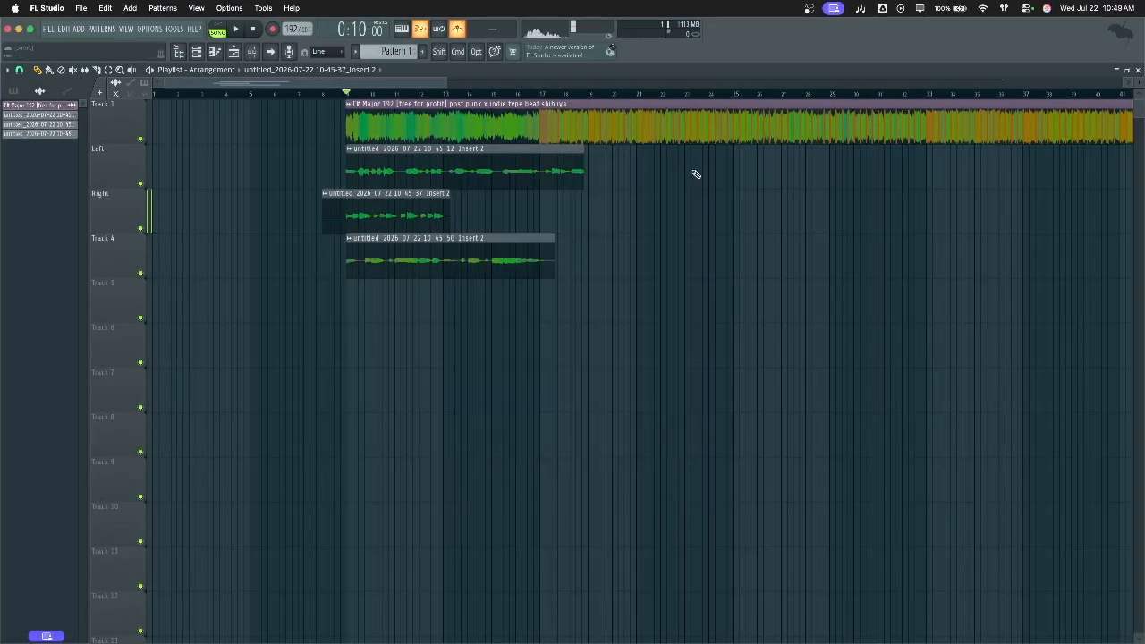